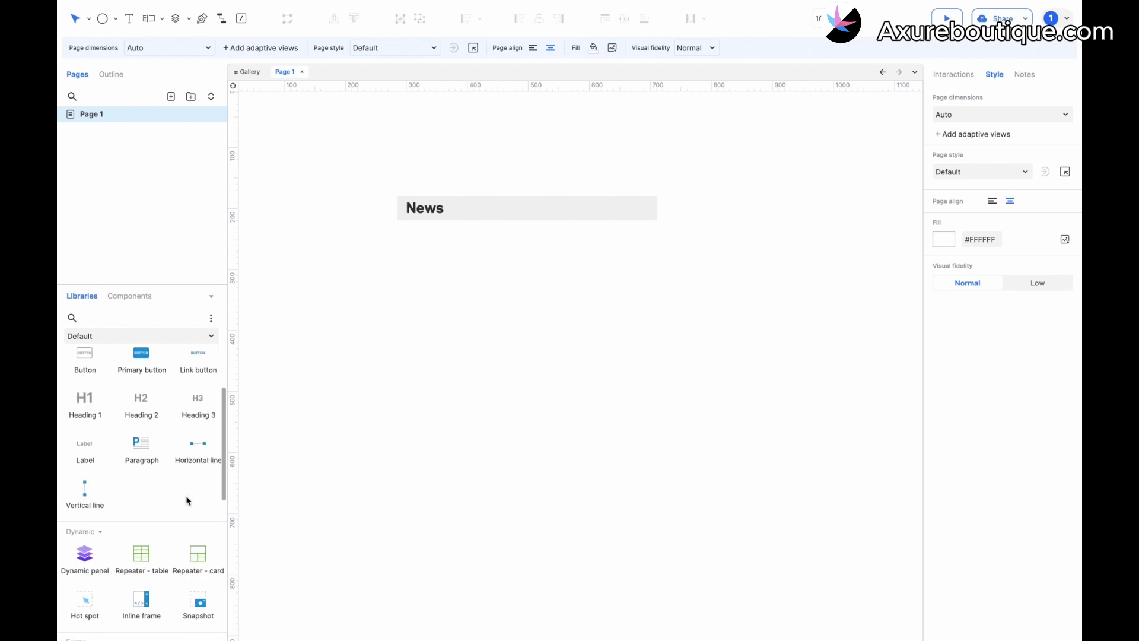
Step: Add a Heading 3 at the far end of the News bar and set its text to X
scroll(185, 498, up, 2)
drag(198, 452, 666, 211)
double_click(623, 208)
text(X)
click(616, 209)
Step: Place a Box 1 directly below the News bar and stretch it to the bar's full width as the content area
scroll(616, 209, up, 3)
scroll(196, 389, up, 3)
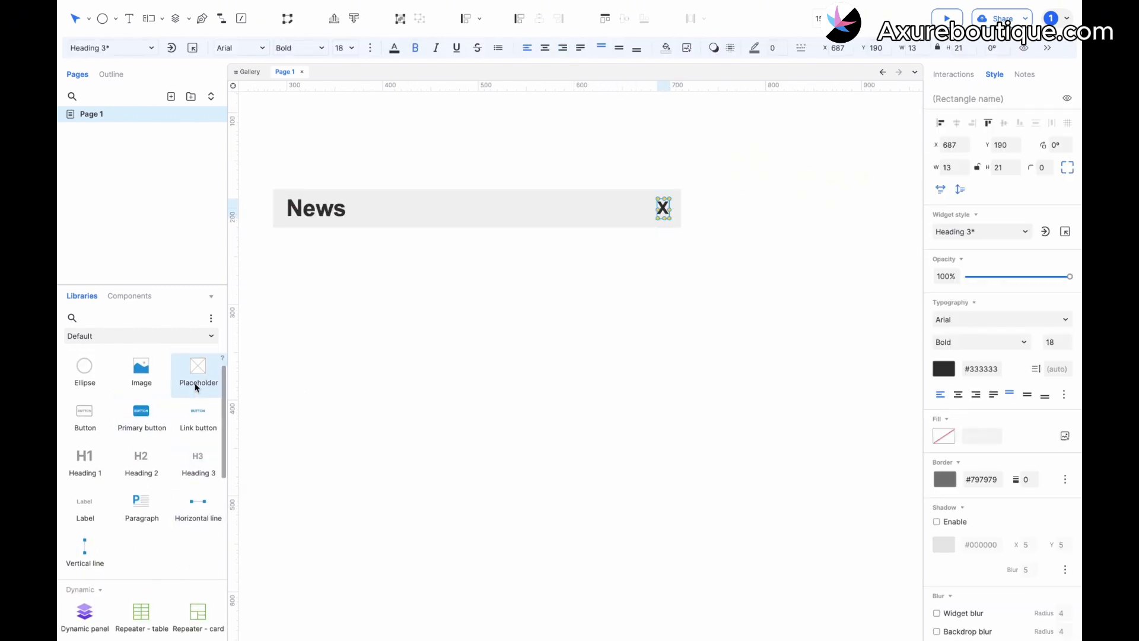
drag(84, 376, 277, 232)
scroll(371, 352, down, 3)
drag(511, 381, 600, 428)
click(670, 184)
scroll(671, 187, down, 1)
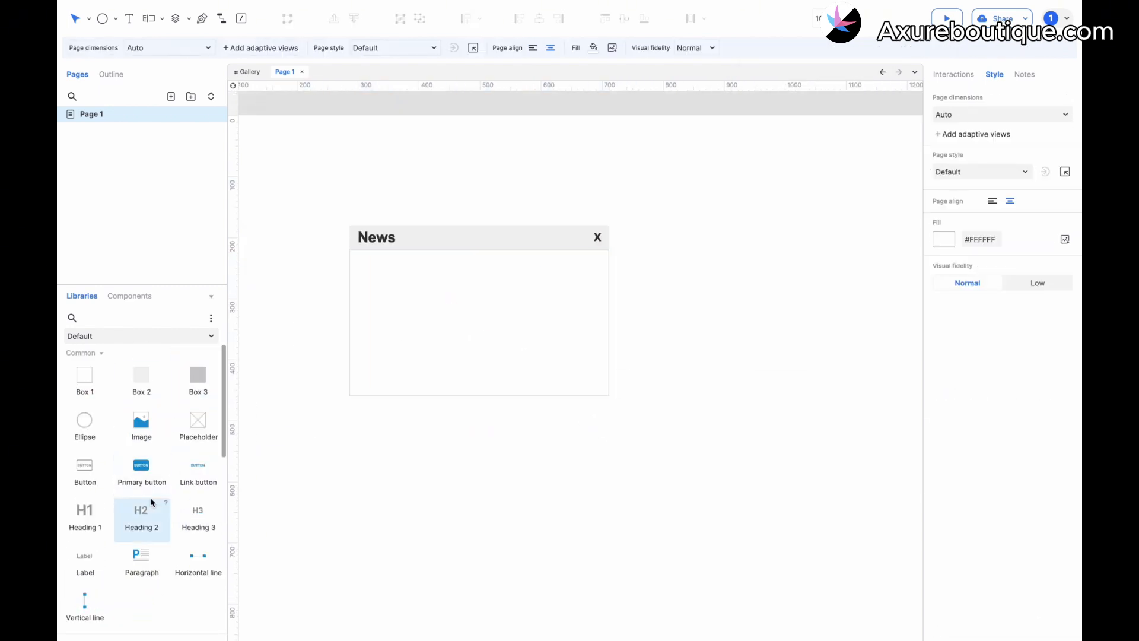
Step: Add a Paragraph inside the content box and resize it to fit the box's width with a small margin
drag(142, 557, 361, 258)
drag(544, 332, 604, 359)
click(535, 379)
Step: Add a primary button with a plain button to its left below the paragraph, and shorten the content box to fit them
drag(157, 463, 542, 360)
drag(94, 470, 543, 360)
drag(549, 355, 498, 354)
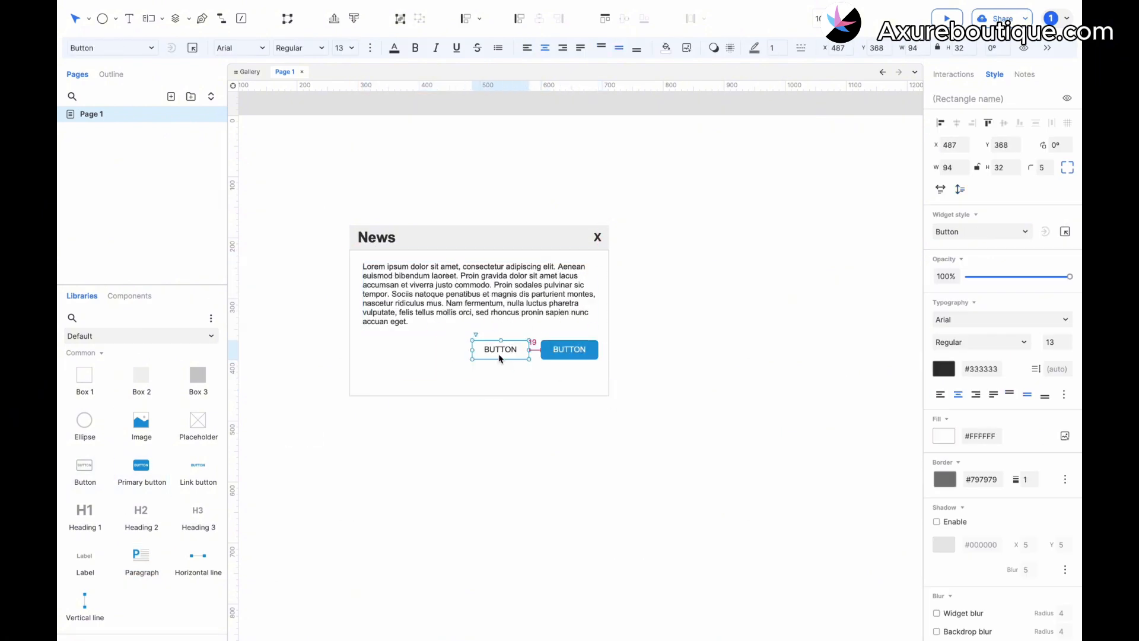
click(492, 381)
drag(480, 396, 487, 371)
click(658, 215)
Step: Create a repeater from all the news card widgets and move it to X 240, Y 60
drag(653, 187, 267, 463)
right_click(498, 301)
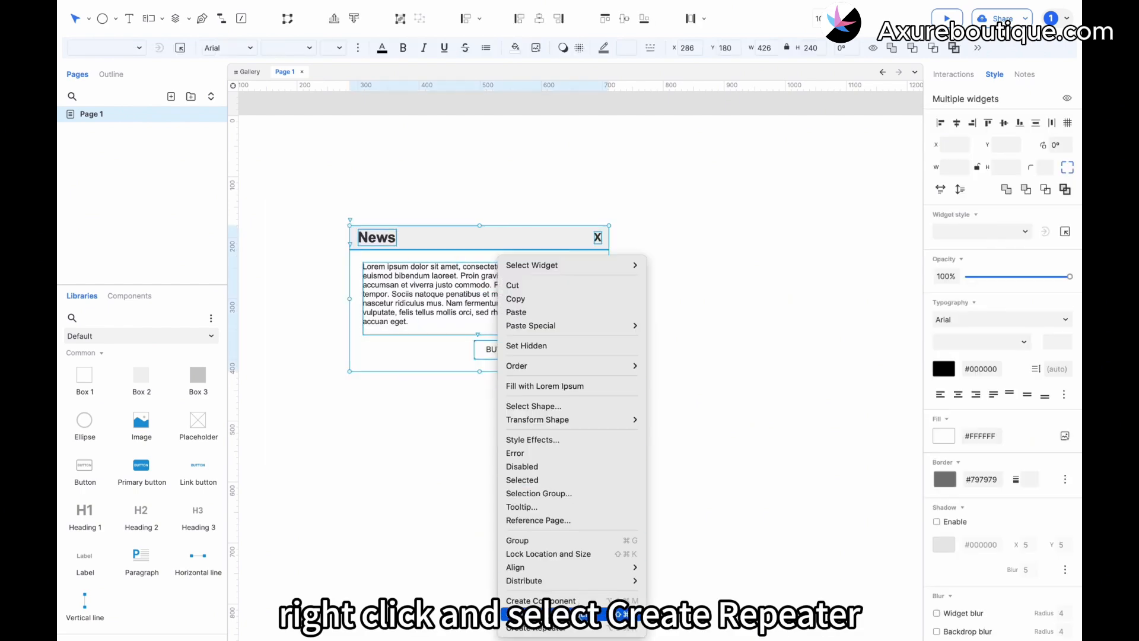
click(576, 629)
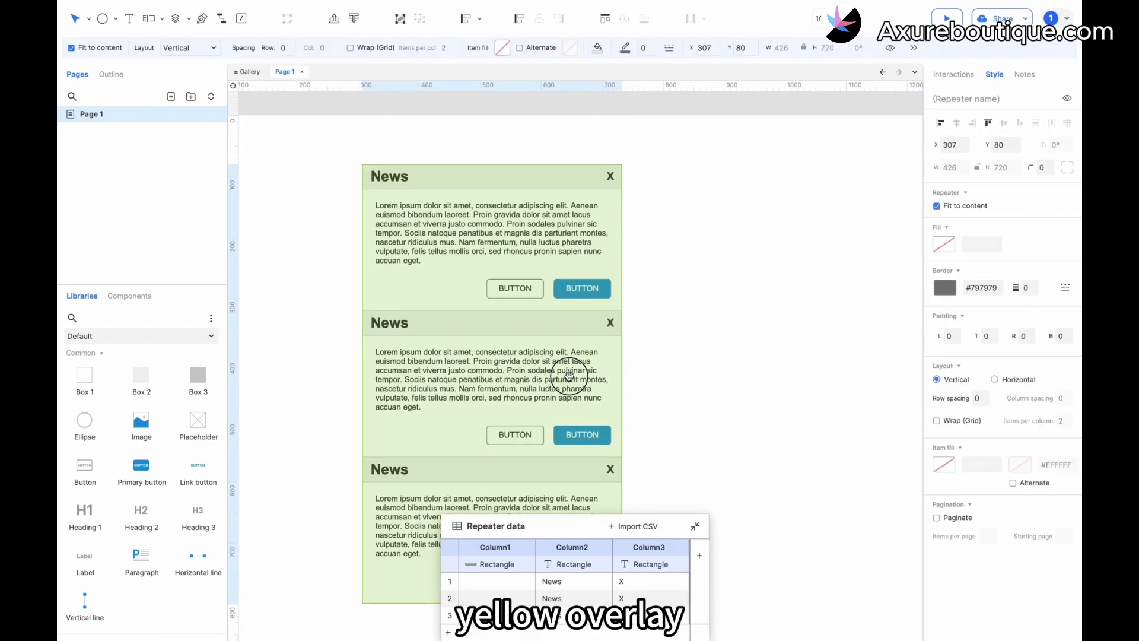
drag(564, 325, 527, 362)
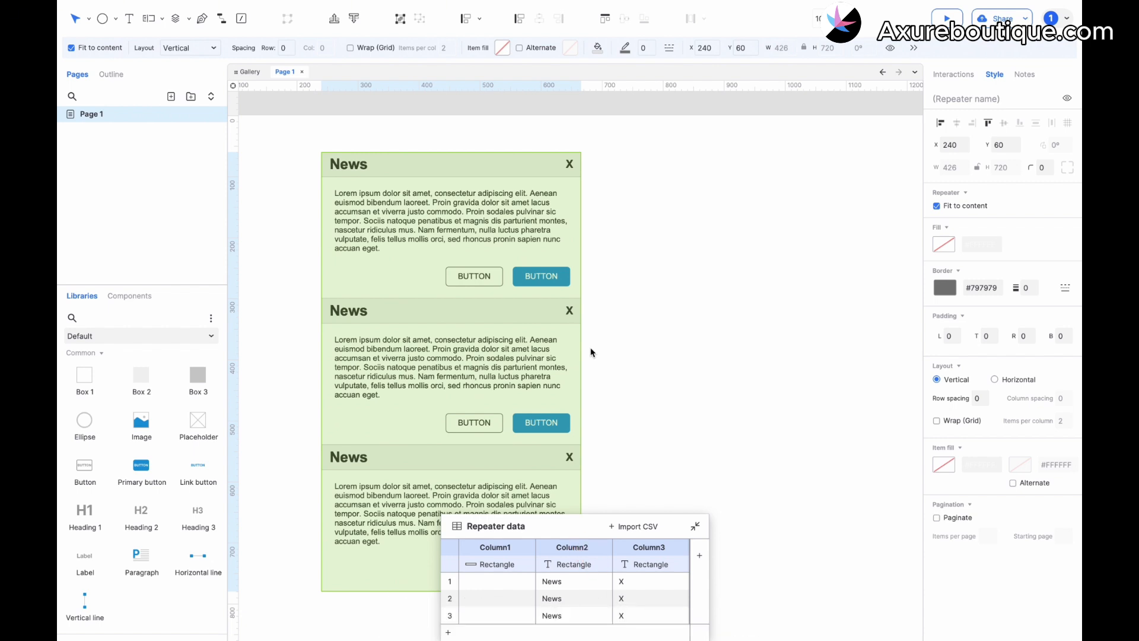
Step: Replace the news repeater with a Repeater - table at X 260, Y 130 and a Repeater - card below it at X 260, Y 254
key(Delete)
scroll(215, 417, down, 5)
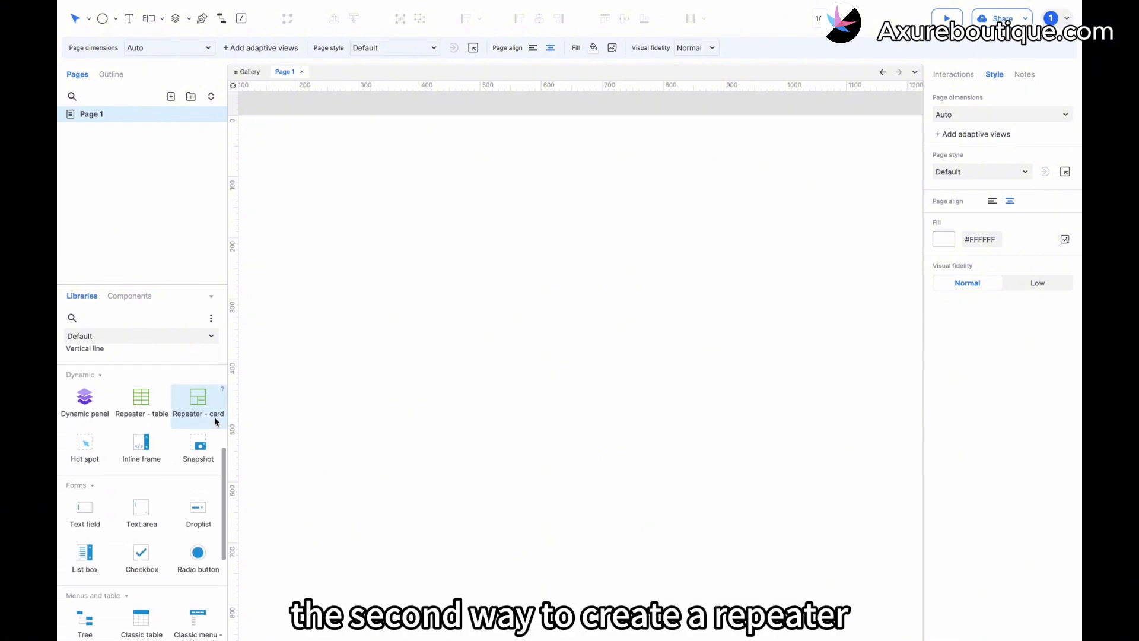
drag(141, 399, 333, 197)
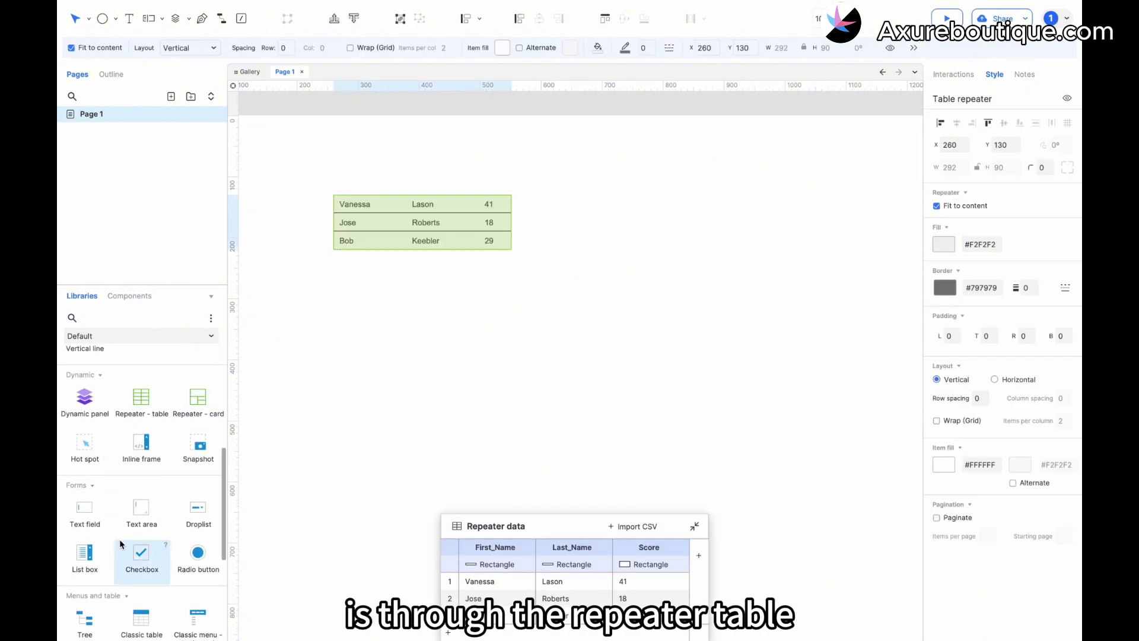
drag(198, 399, 327, 268)
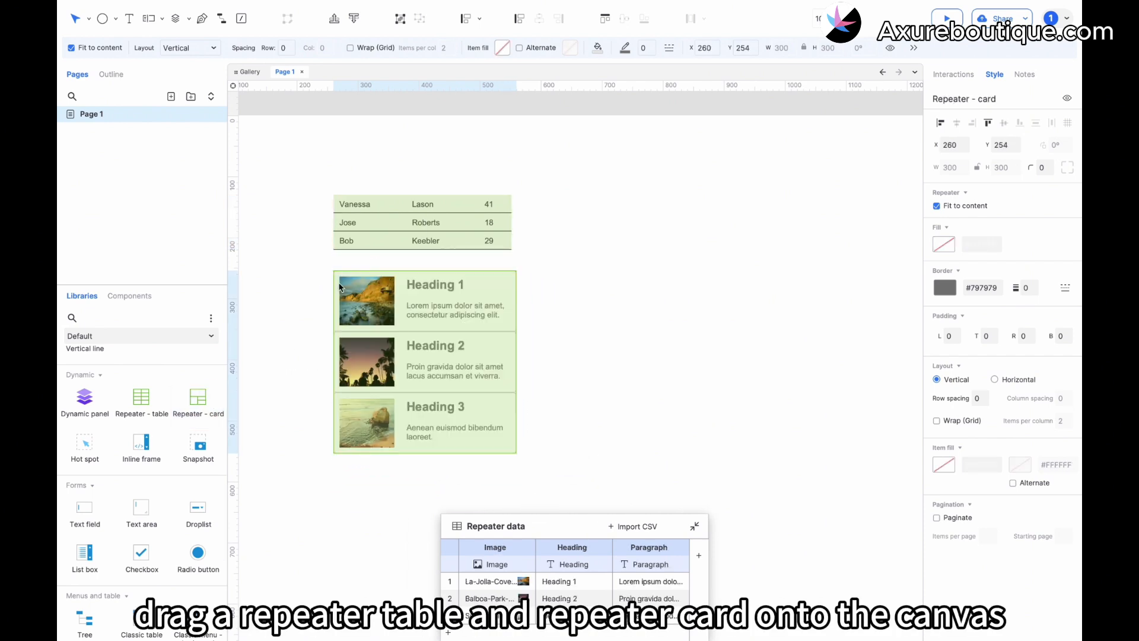
Step: Place the table repeater's data grid beside it and examine the column rectangles in its item template
click(427, 190)
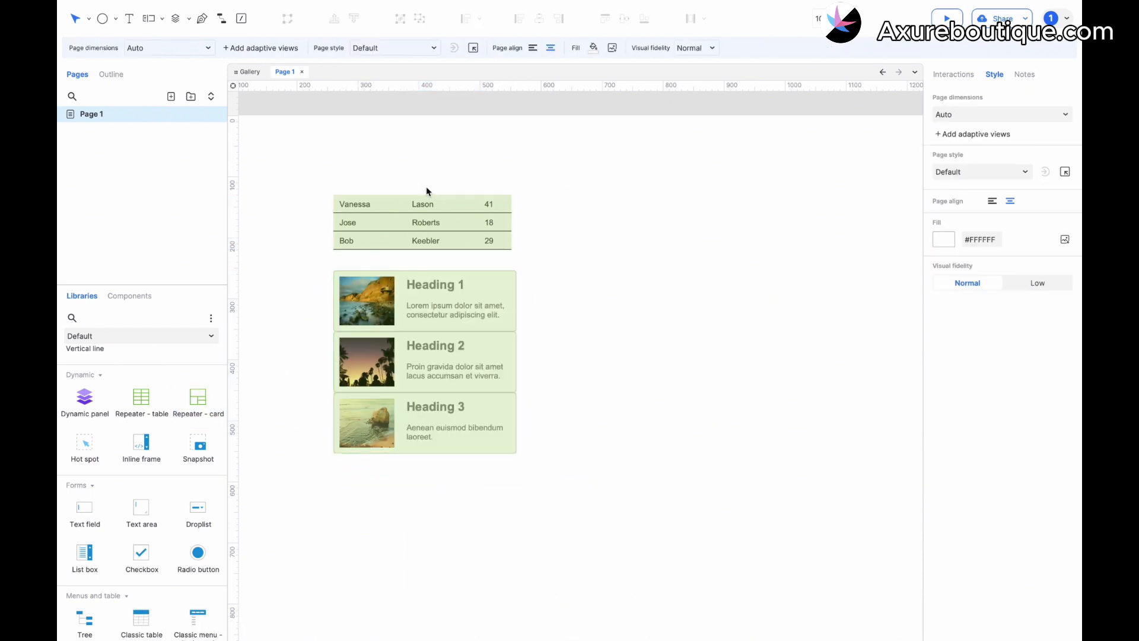
click(426, 202)
drag(547, 522, 693, 223)
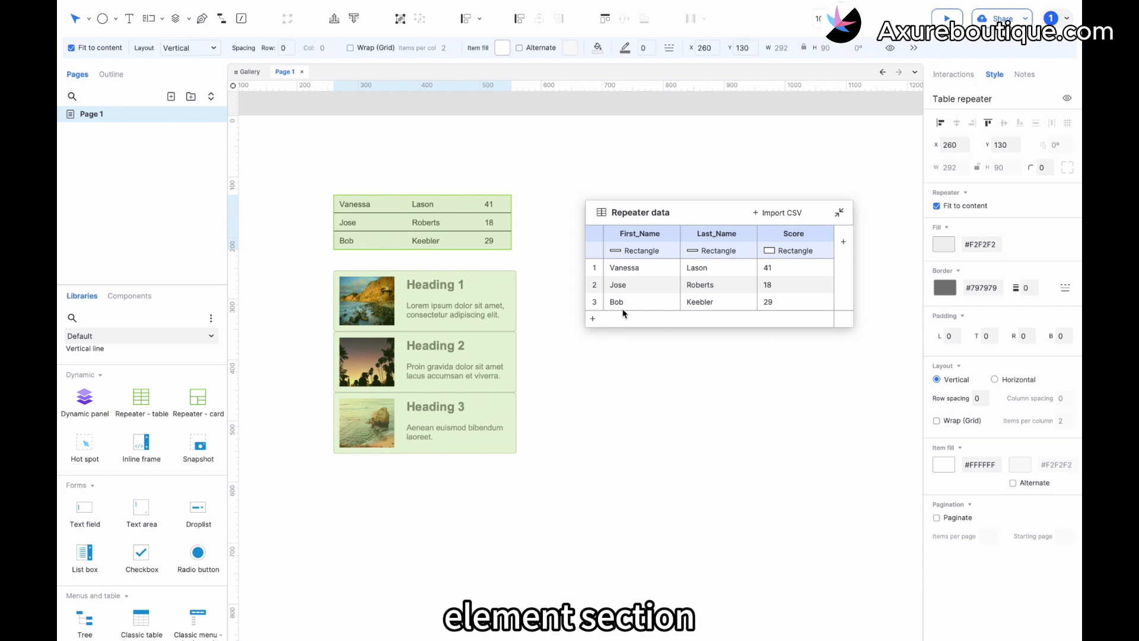
double_click(444, 213)
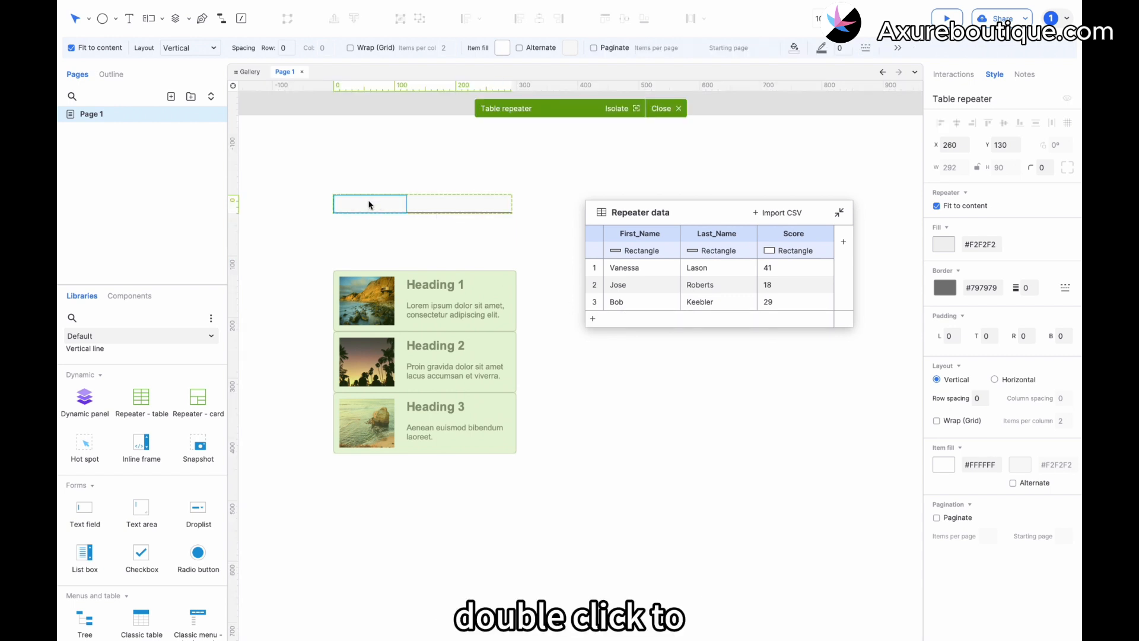
click(404, 204)
click(440, 204)
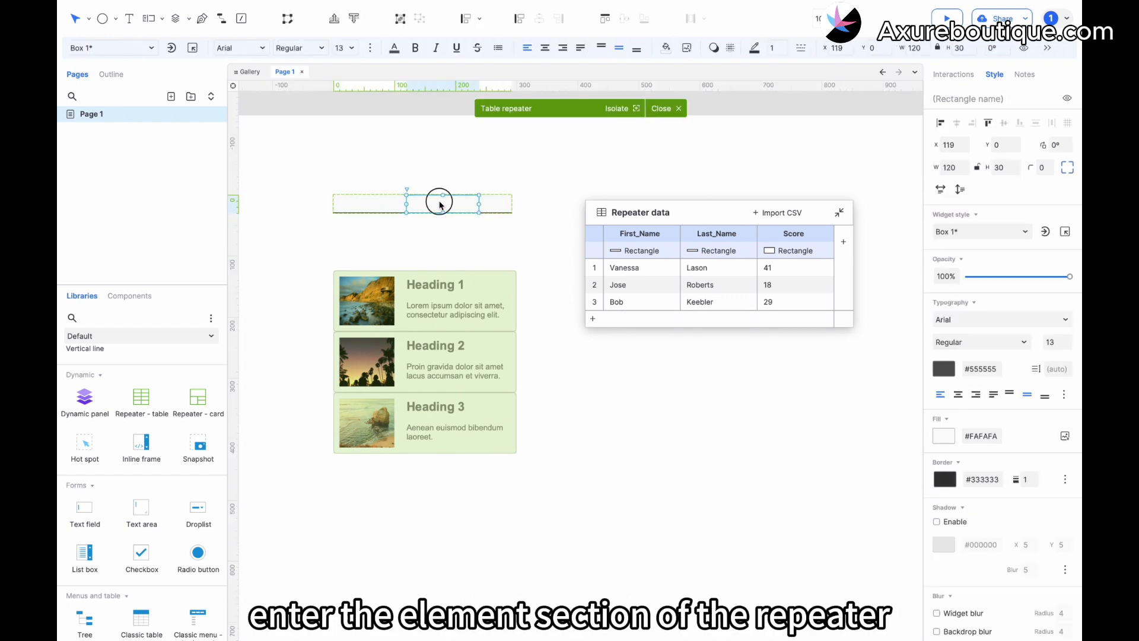
click(492, 208)
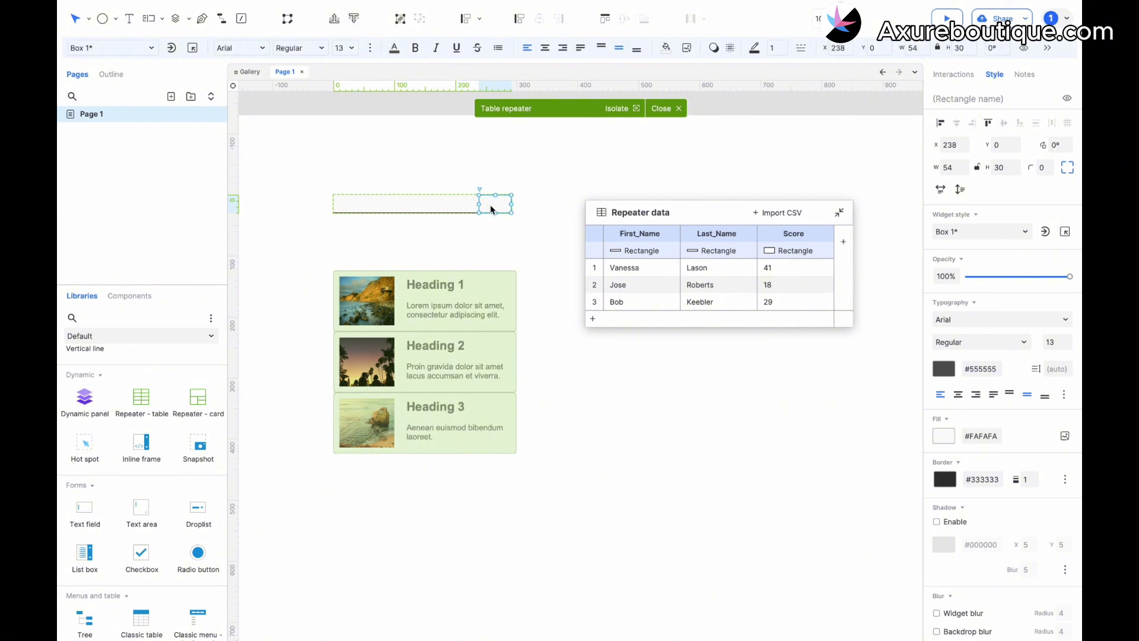
Step: Name the three column rectangles in the table repeater's item template 1, 2 and 3 from left to right
click(375, 213)
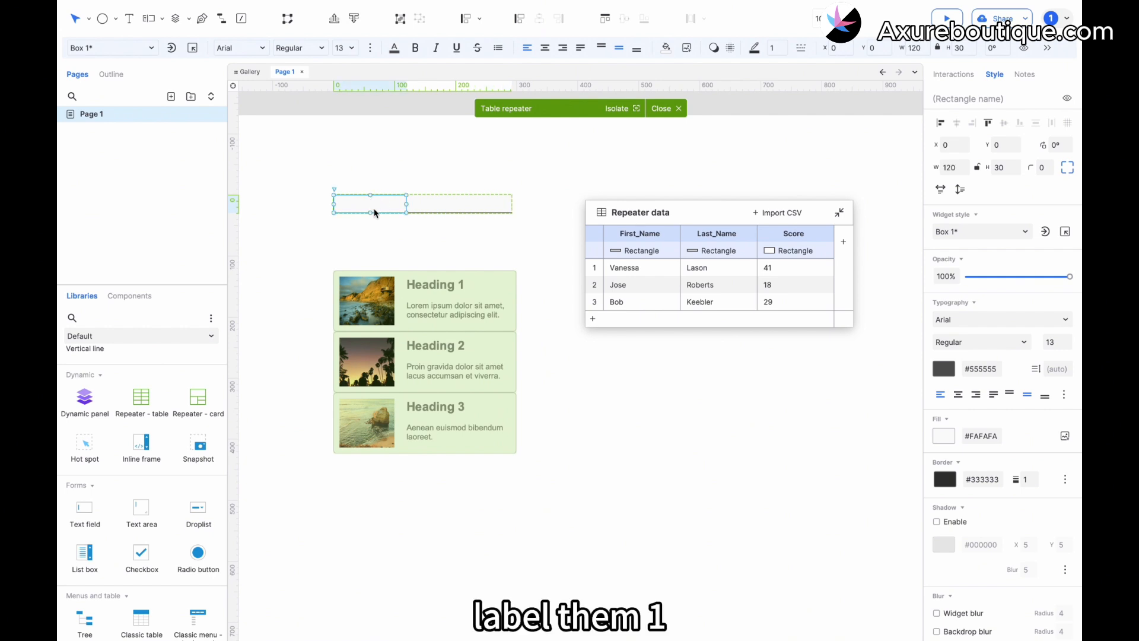
click(966, 98)
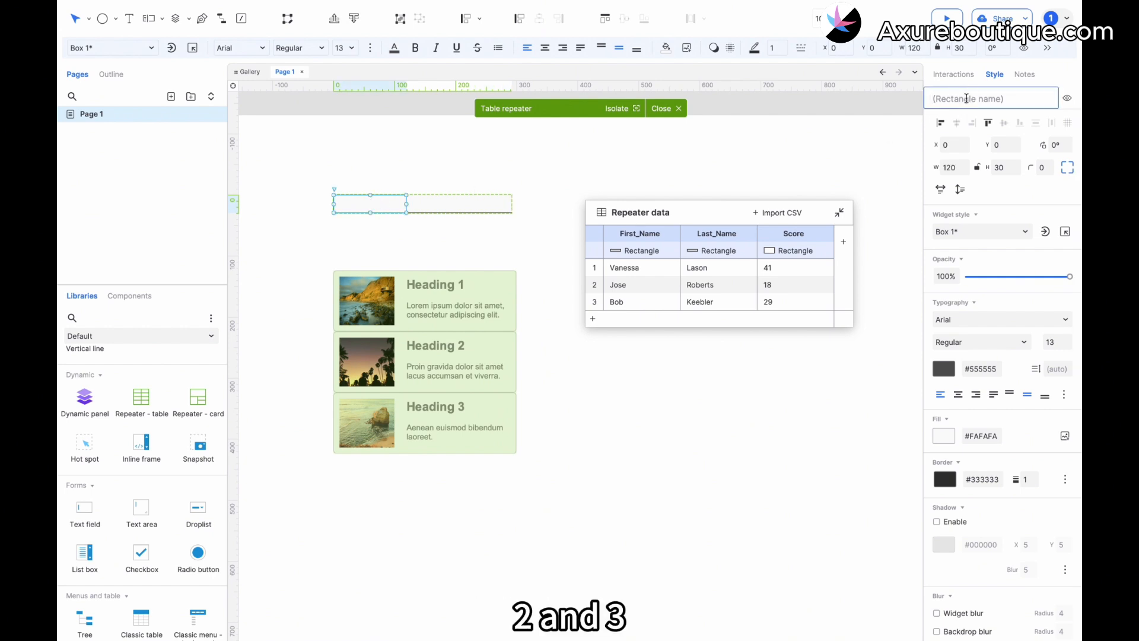
text(1)
key(Tab)
text(2)
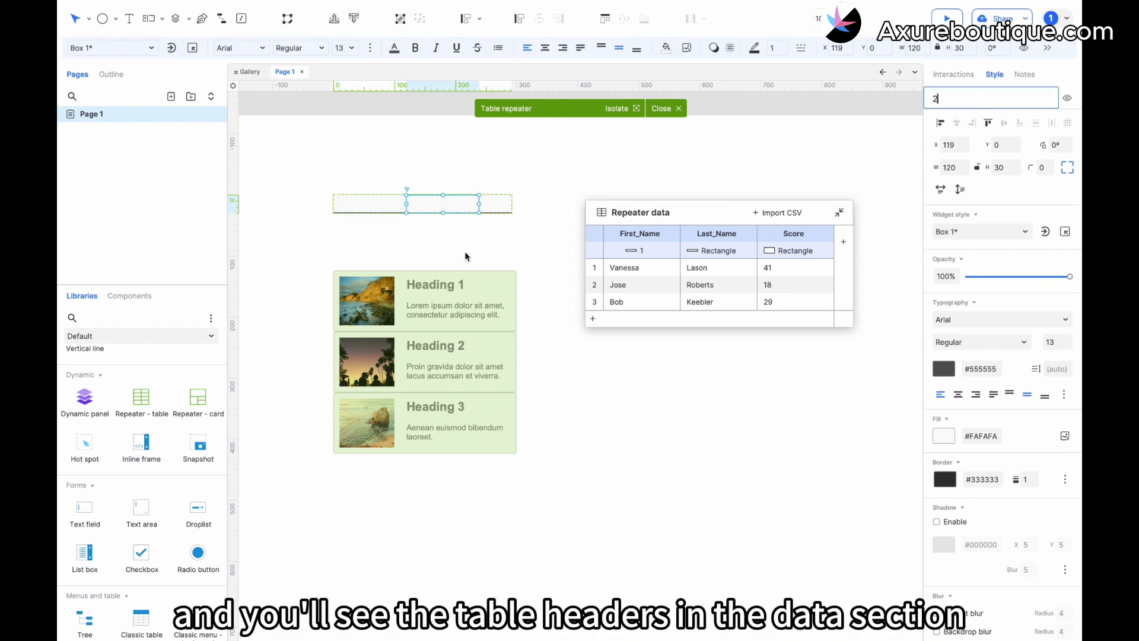
key(Tab)
text(3)
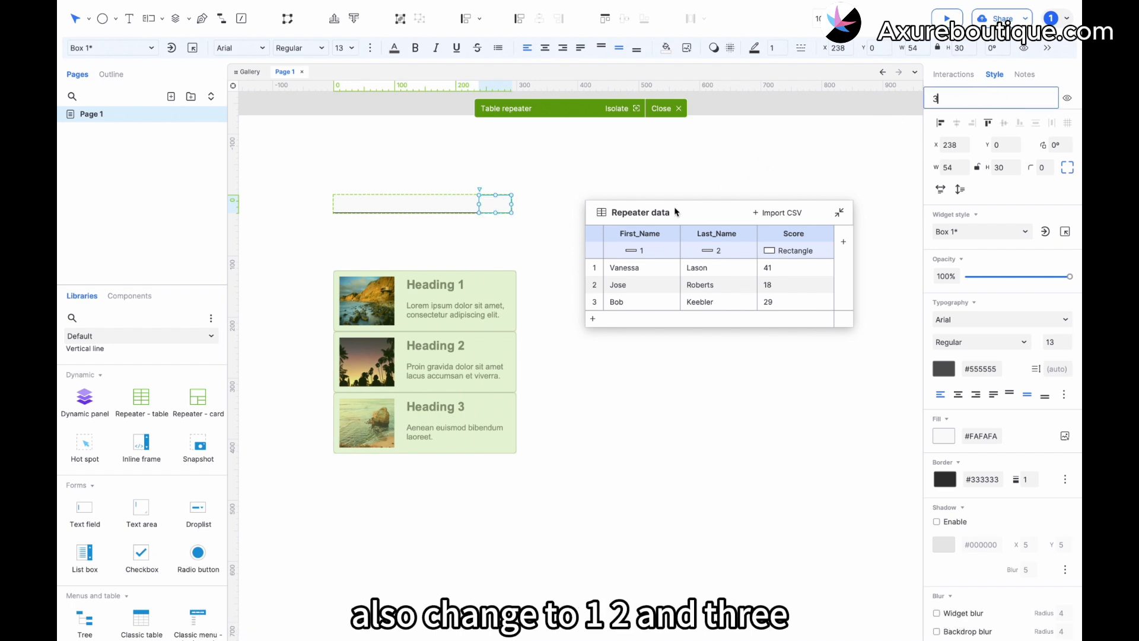
click(543, 209)
click(498, 206)
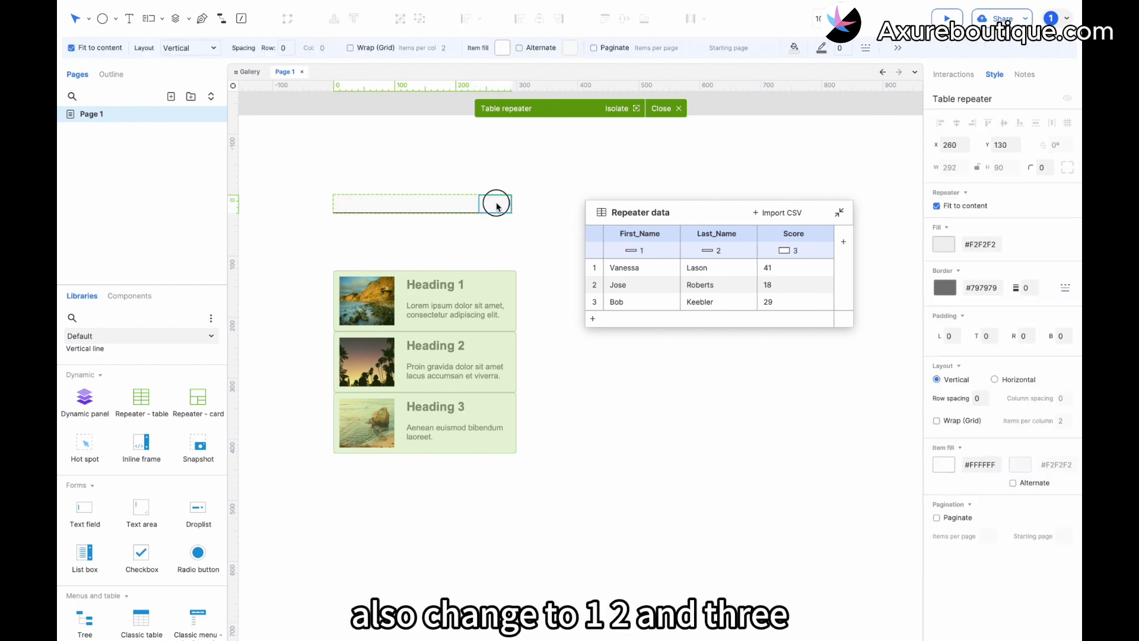
drag(512, 212, 514, 213)
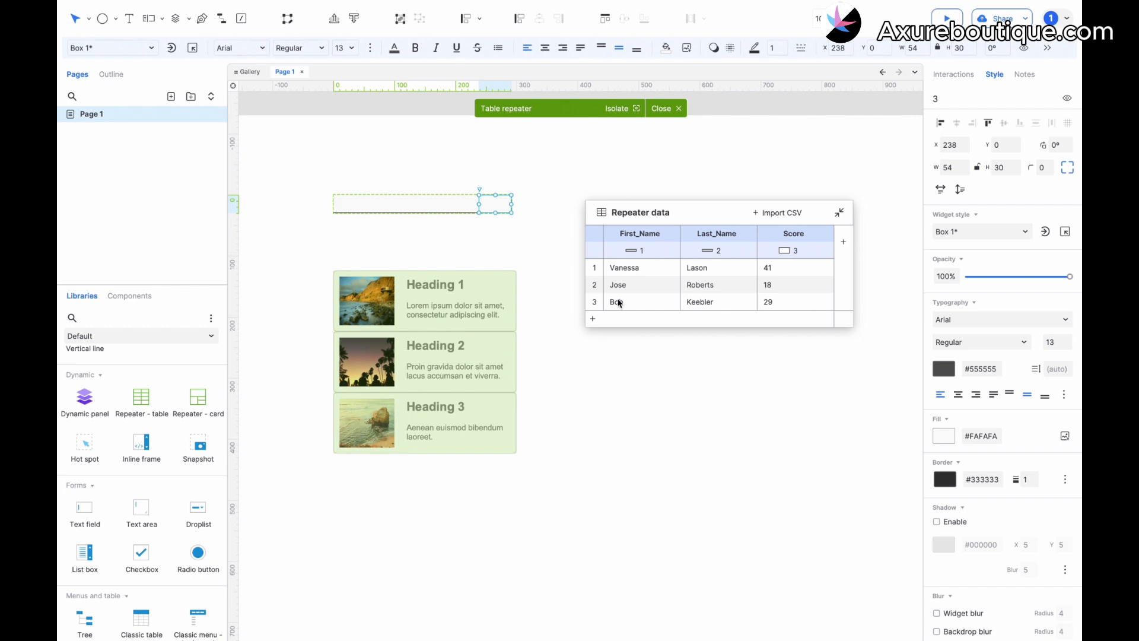
Step: Delete the table repeater and move the card repeater to X 340, Y 94 with its data grid below it
double_click(565, 240)
key(Delete)
drag(473, 289, 516, 218)
drag(556, 527, 482, 391)
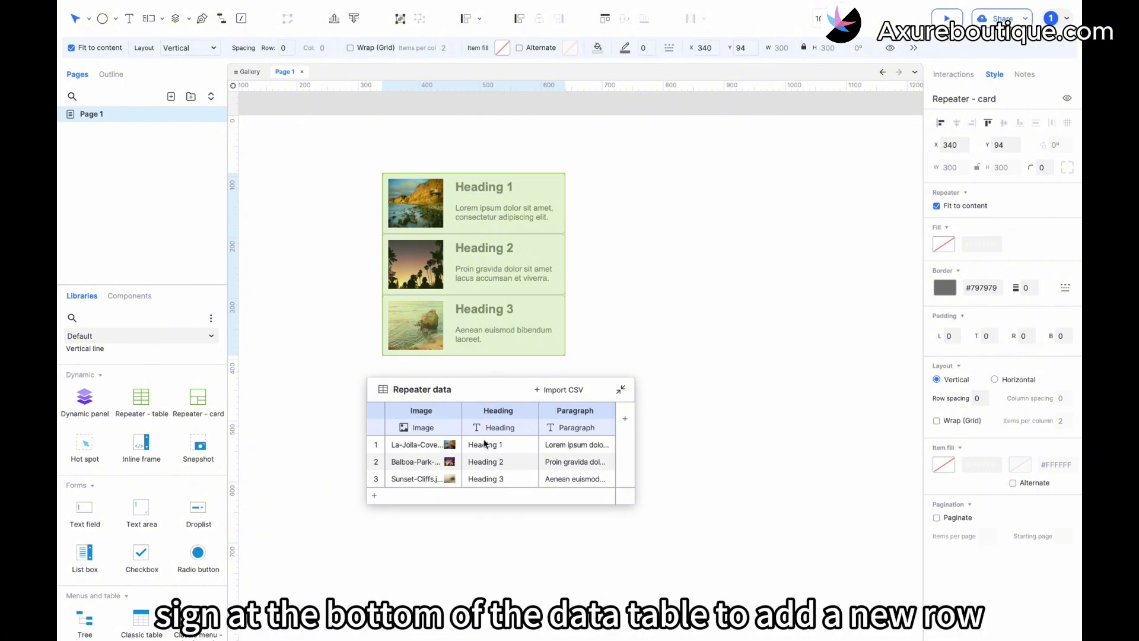
click(374, 495)
click(431, 468)
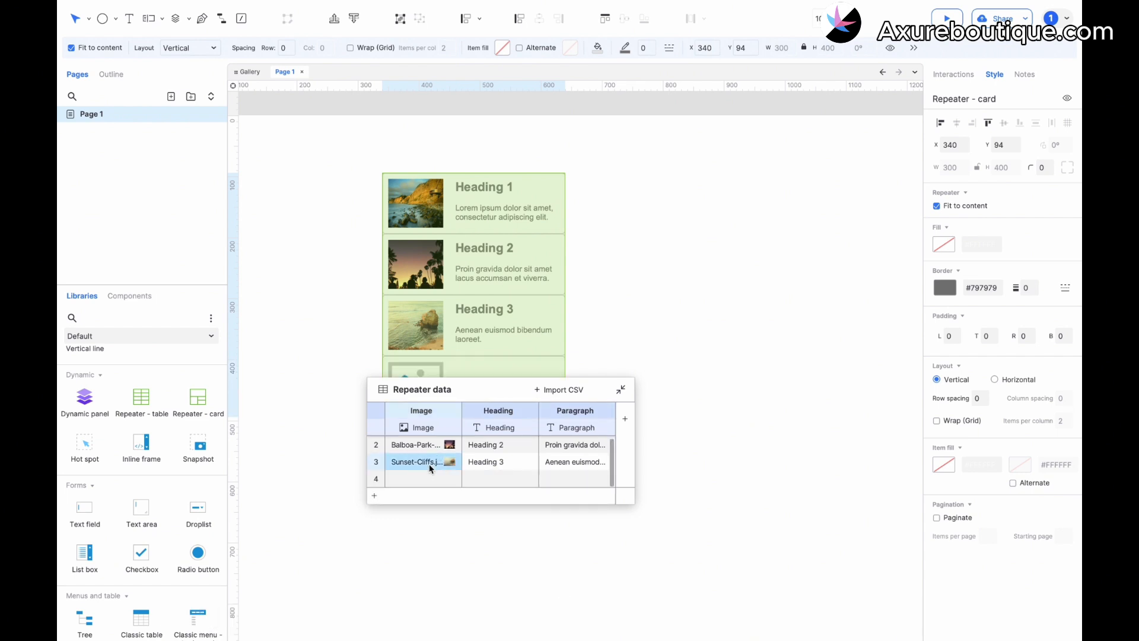
click(424, 479)
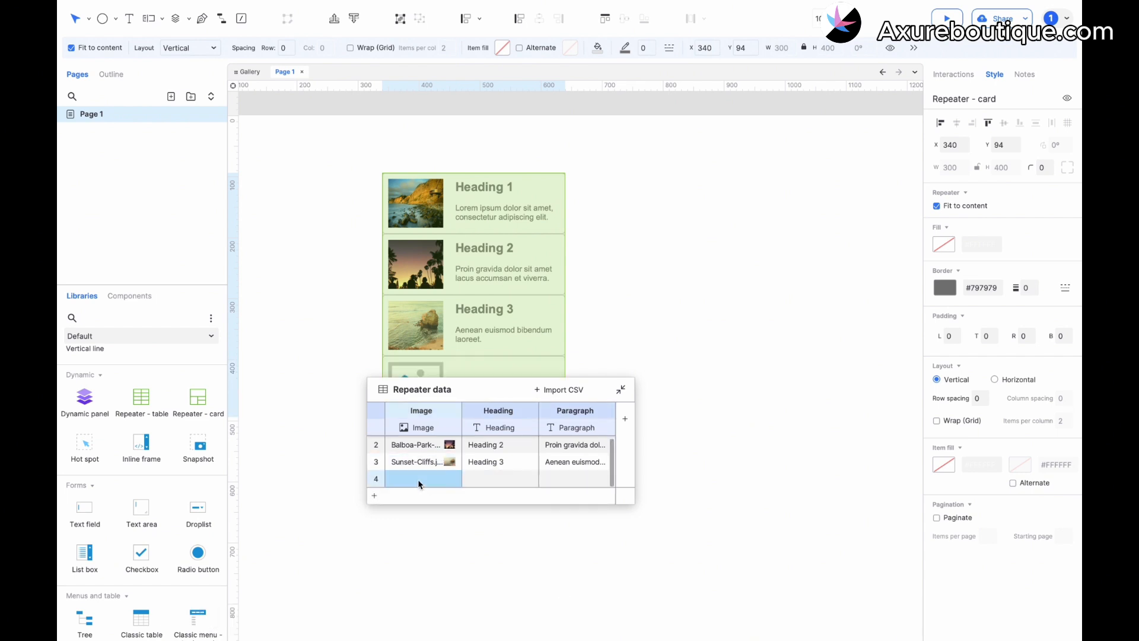
right_click(423, 483)
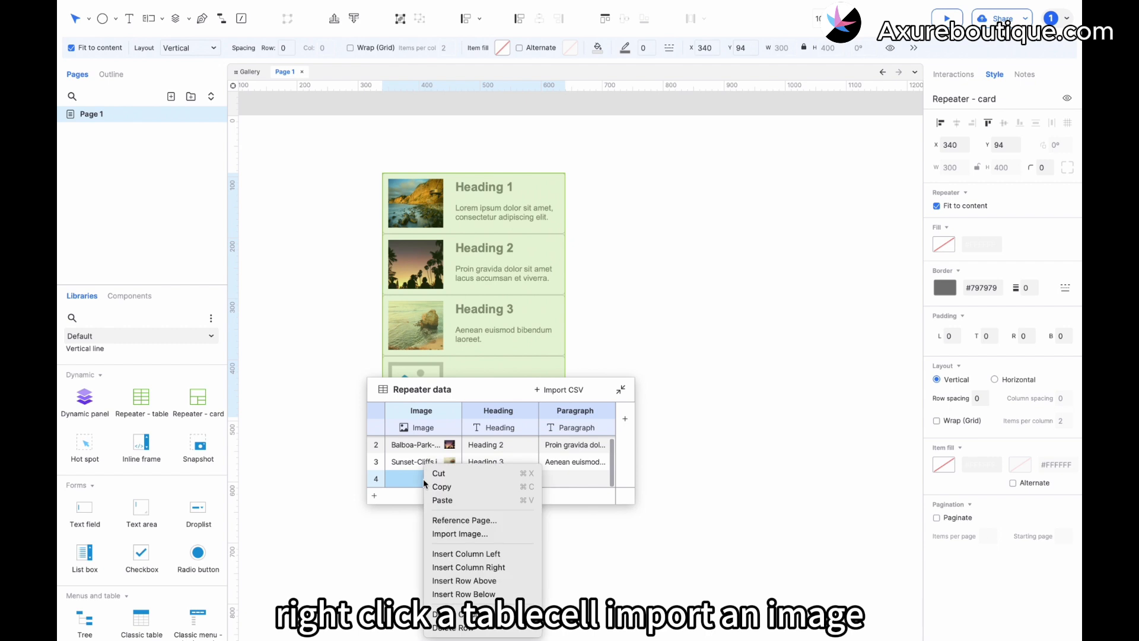
click(460, 533)
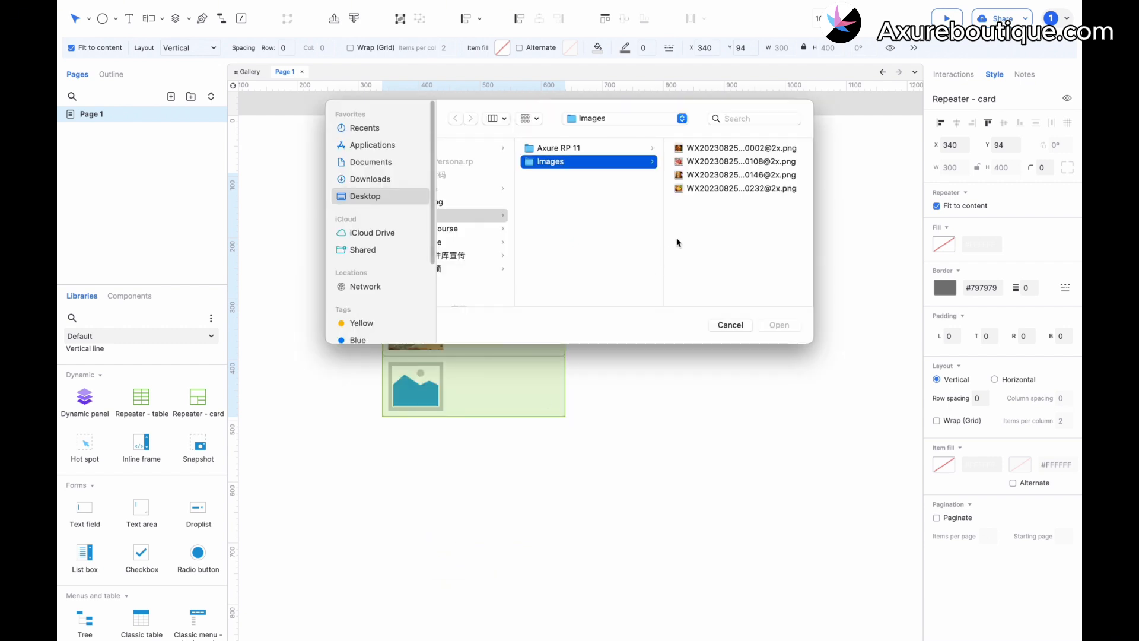
double_click(727, 149)
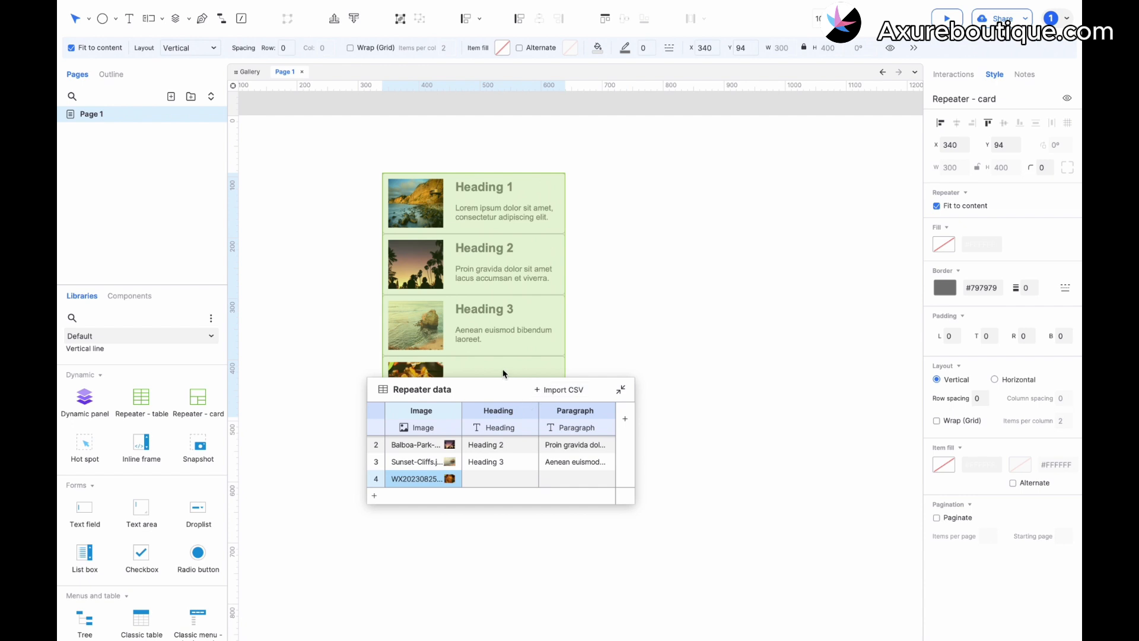
Step: Enter Heading 5 as the heading and New Image as the paragraph of row 4, and move the data grid clear of the cards
click(488, 477)
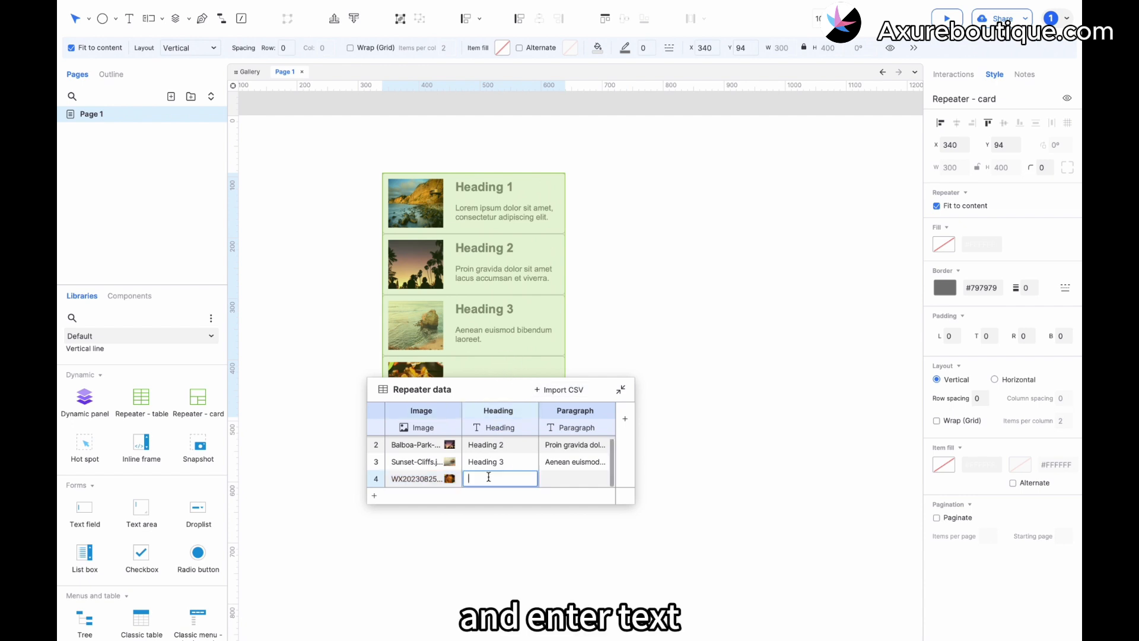
text(Heading 5)
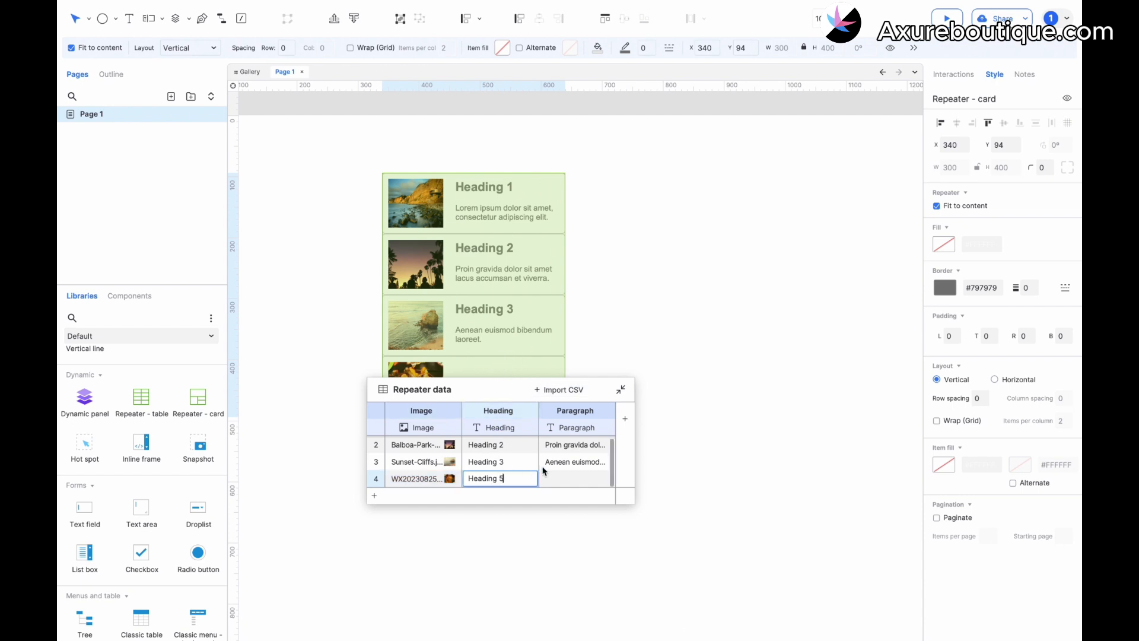
click(568, 462)
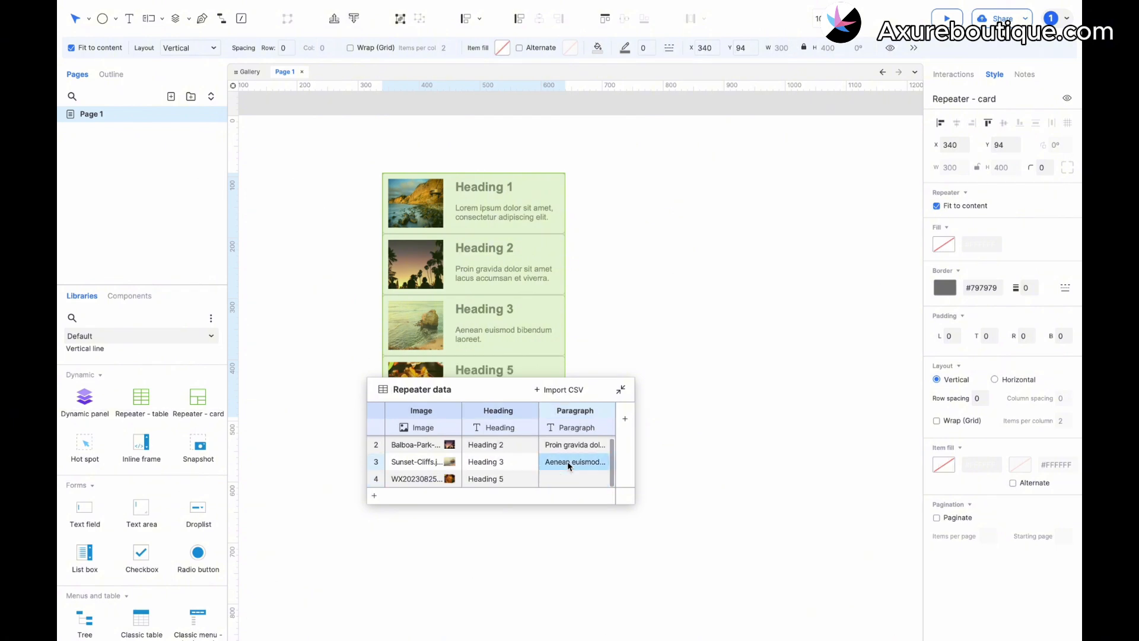
click(562, 479)
click(560, 480)
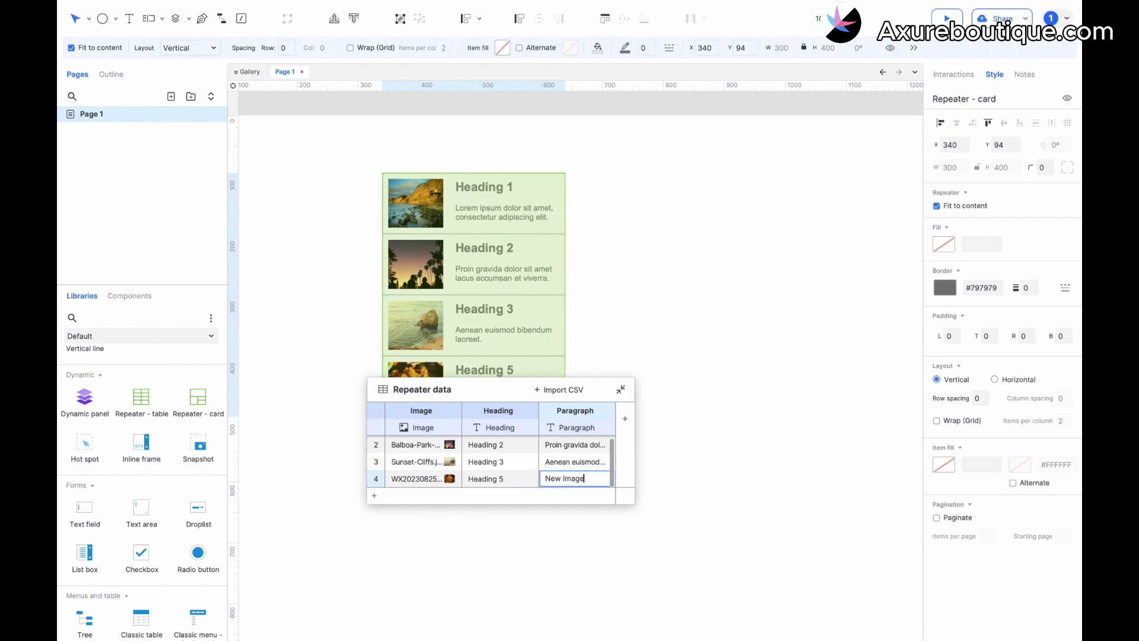
text(New Image)
drag(511, 390, 750, 338)
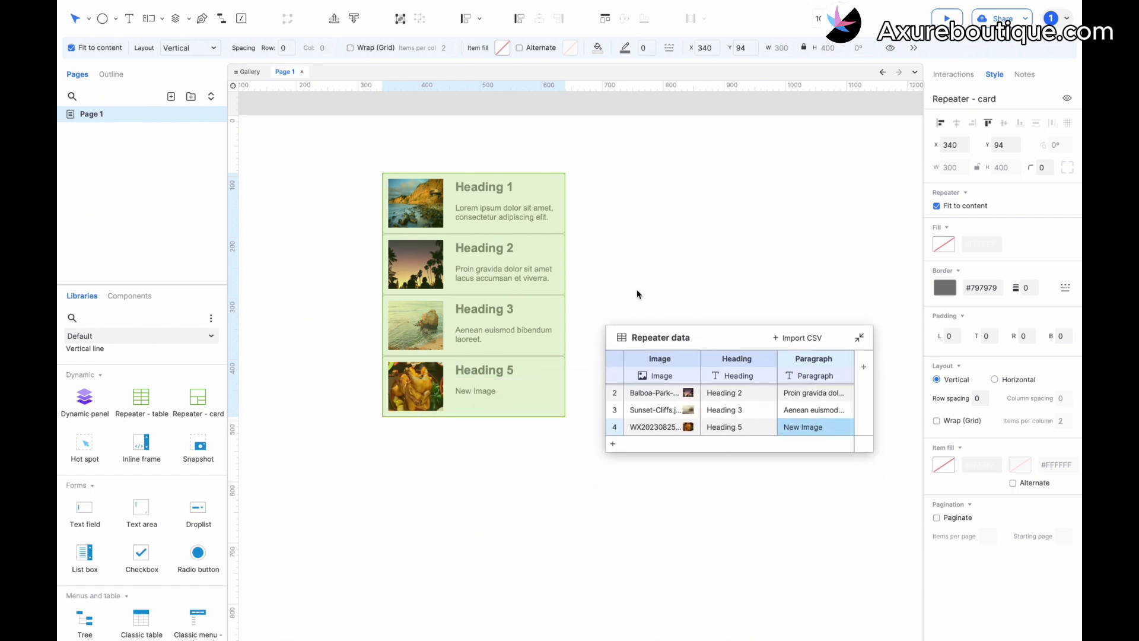
drag(737, 338, 702, 336)
Step: Open the card repeater's item template and widen the card background to 406
double_click(539, 224)
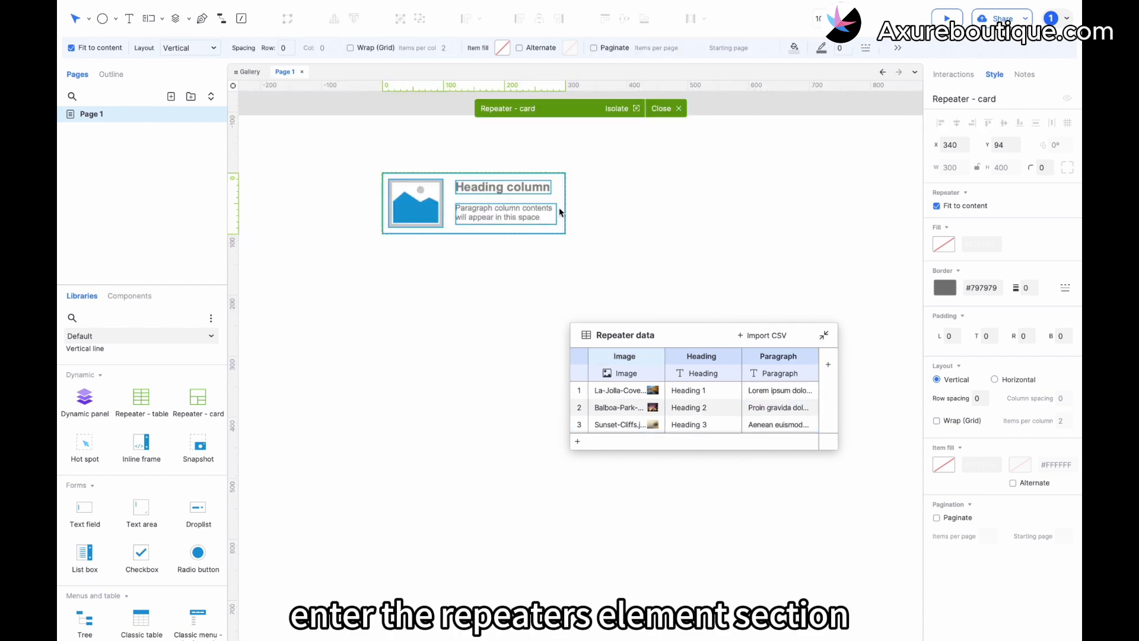
click(561, 209)
drag(567, 204, 630, 197)
Step: Add a Box 1 of 63 by 61 at X 320, Y 20 in the card's free space and give it the text 1
scroll(190, 419, up, 5)
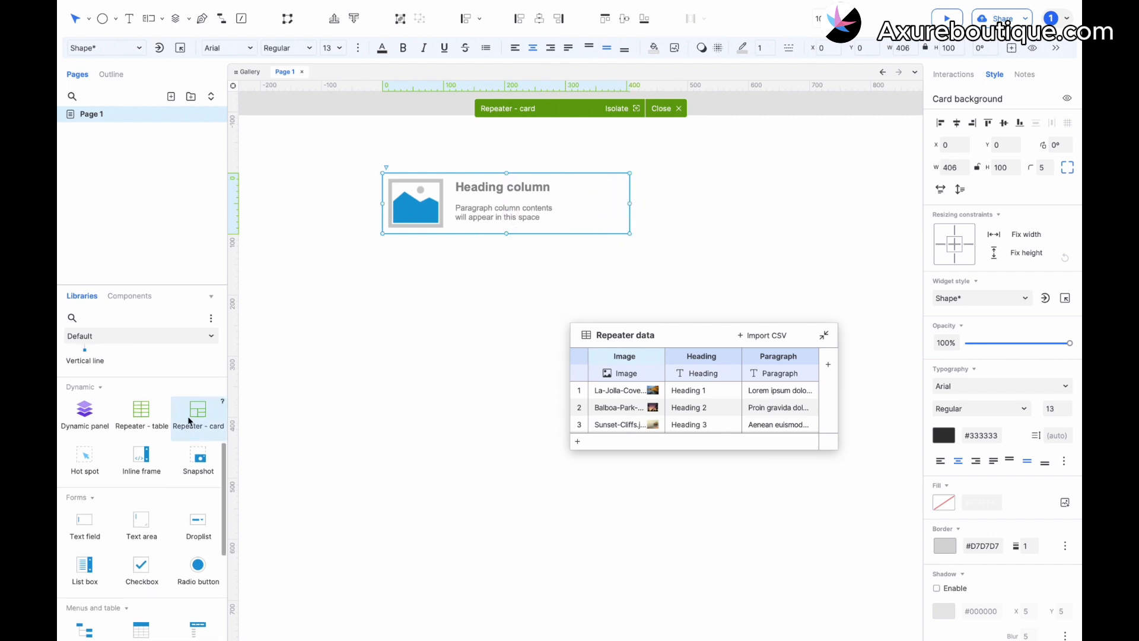
drag(85, 379, 566, 181)
drag(748, 283, 579, 202)
drag(600, 180, 601, 185)
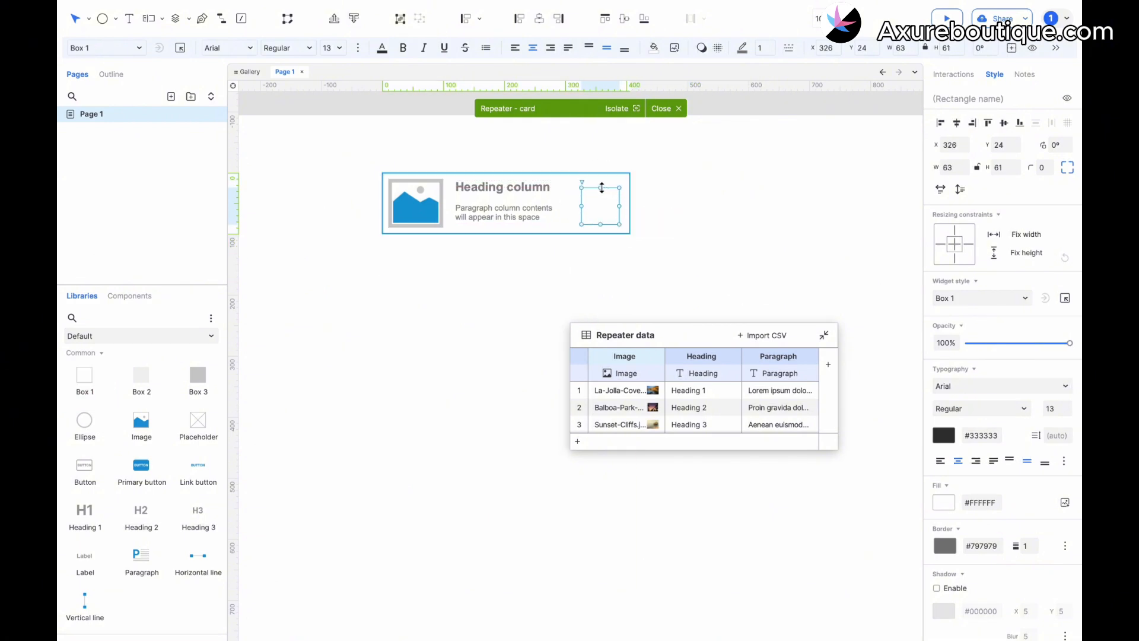
drag(619, 225, 616, 222)
text(1)
Step: Name the new rectangle in the card template Box
click(670, 210)
click(600, 207)
click(999, 99)
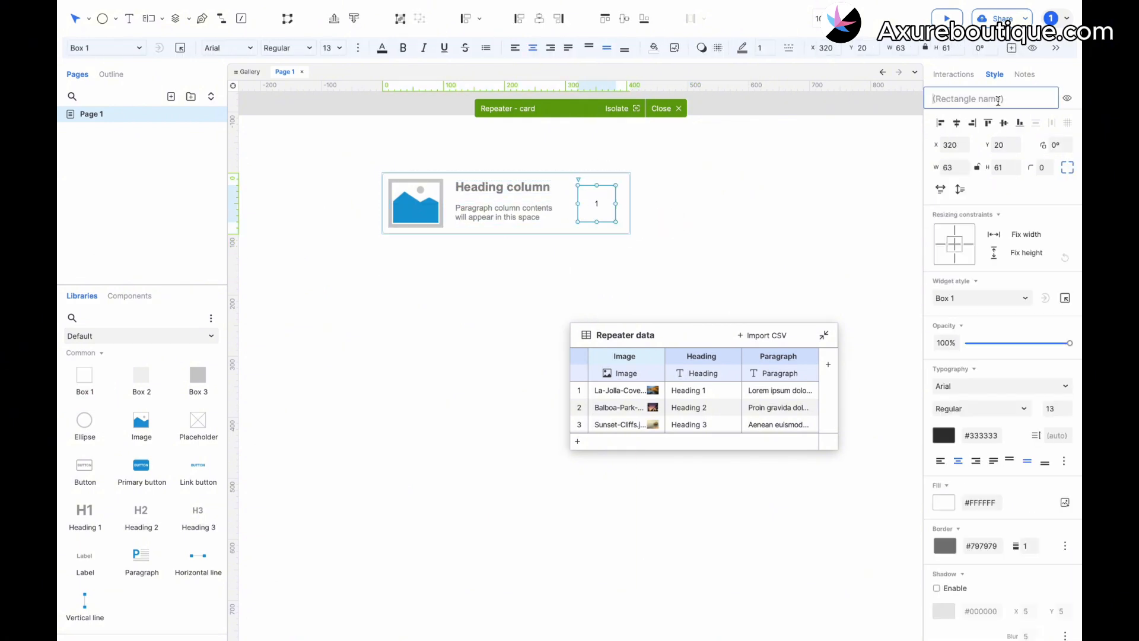
text(Box)
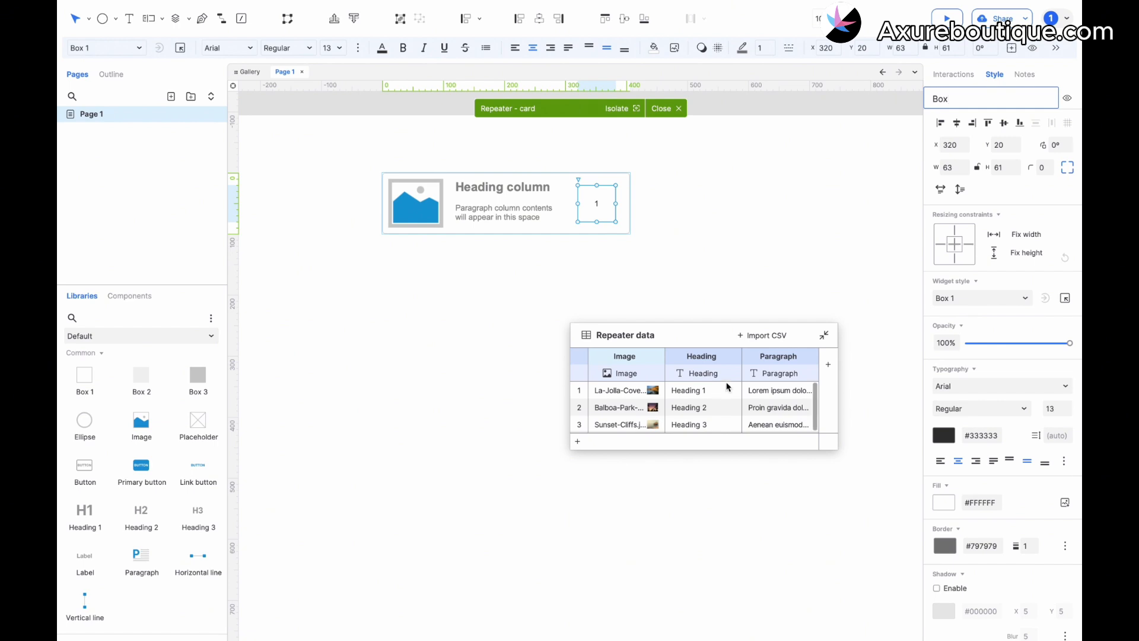
click(755, 299)
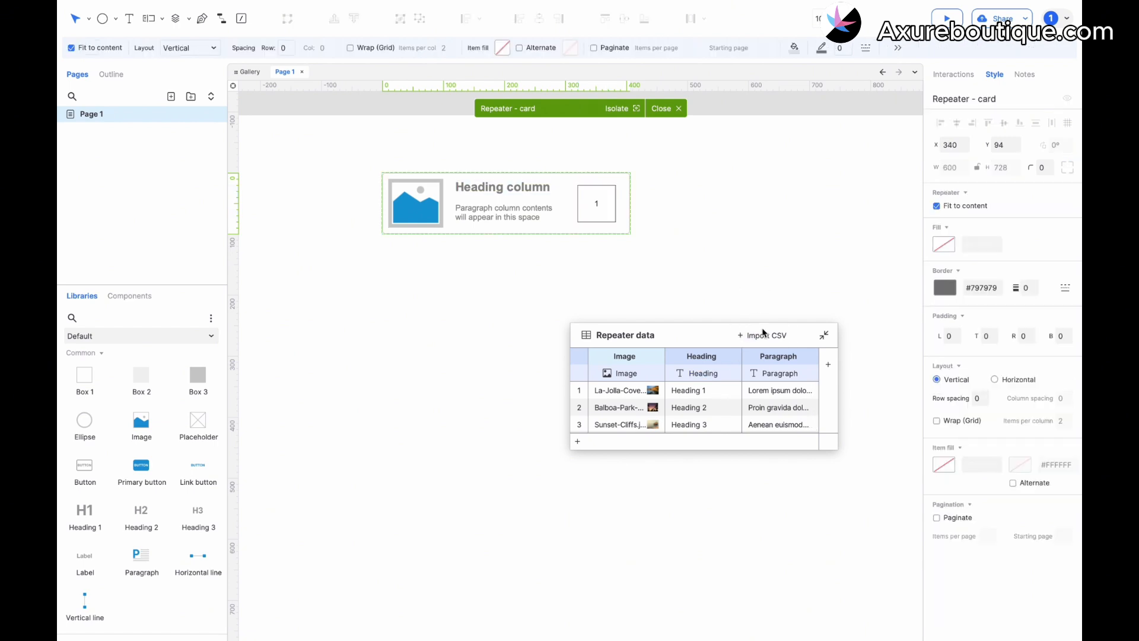
Step: Add a new column to the repeater data and connect it to the Box widget
click(828, 365)
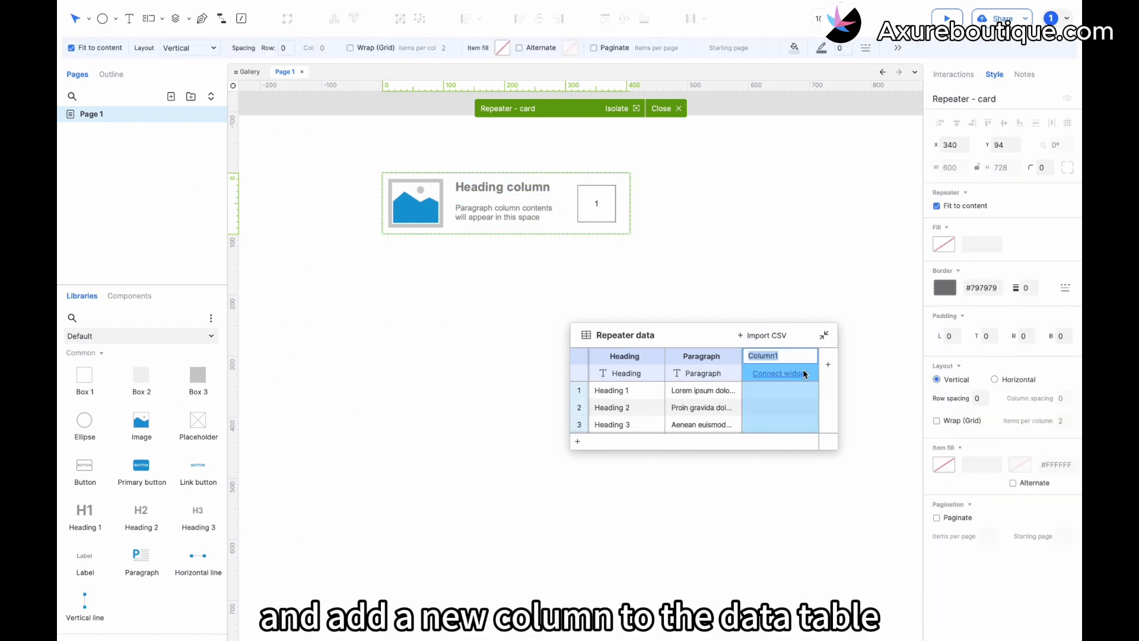
click(774, 378)
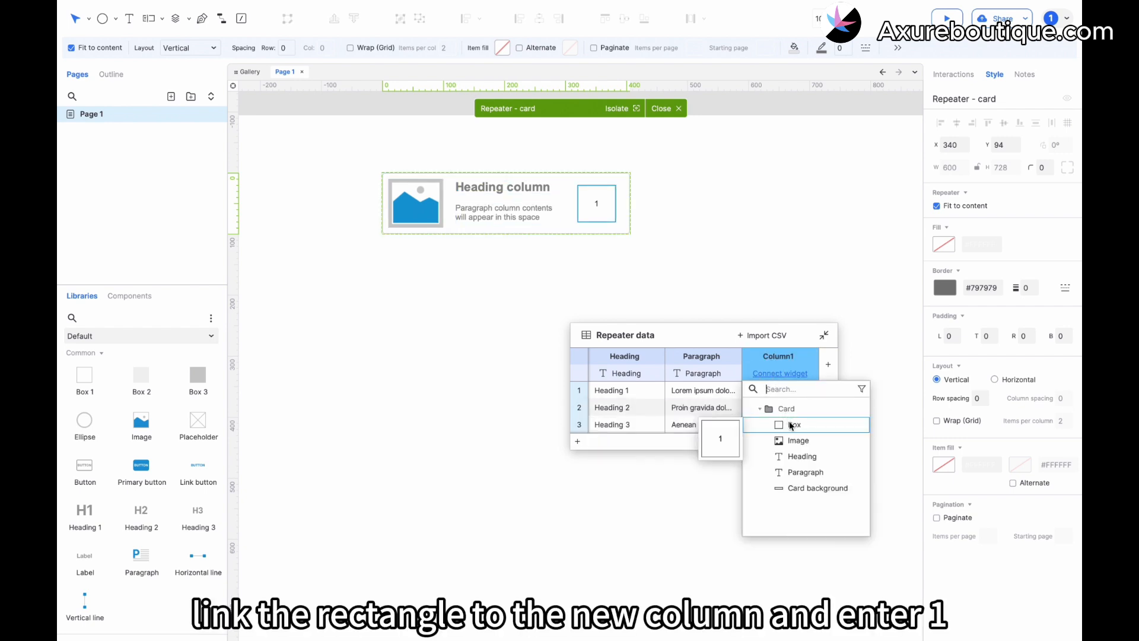
click(777, 424)
Step: Enter 1, 2, 3 and 4 in rows 1 to 4 of the new column and close the item template
click(773, 391)
text(1)
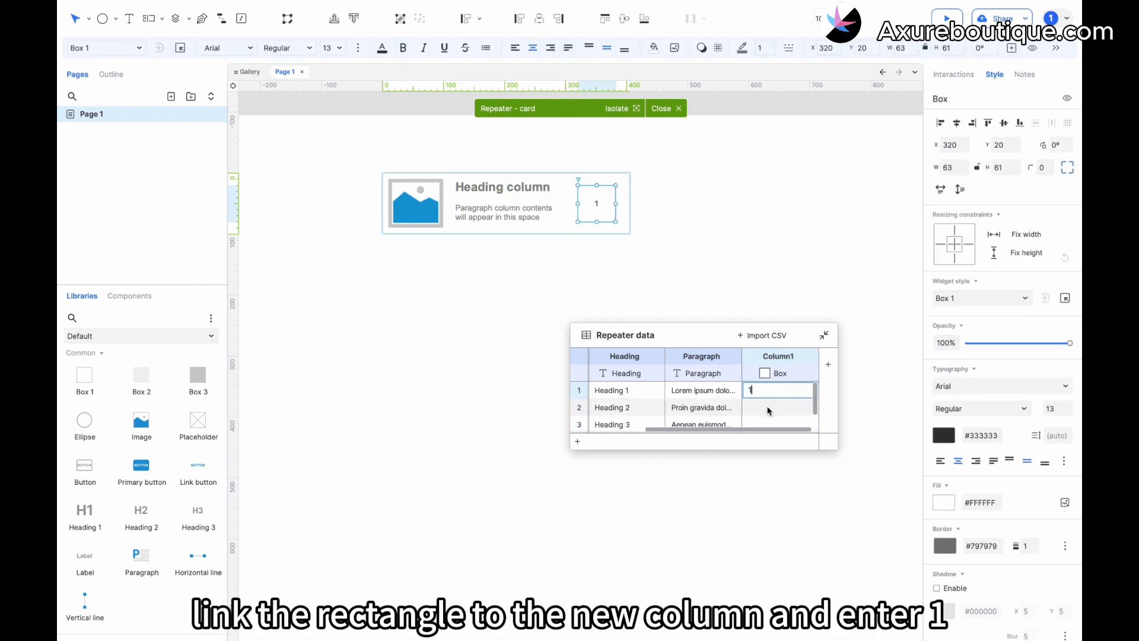
click(767, 407)
text(2)
scroll(768, 409, down, 1)
click(765, 407)
text(3)
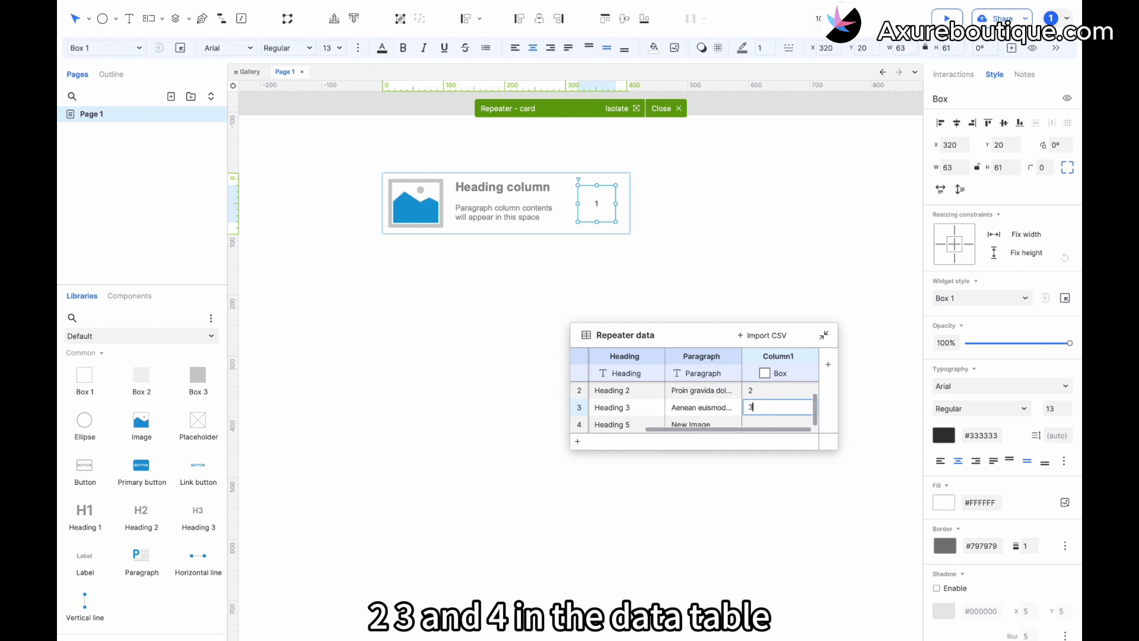
click(758, 421)
text(4)
double_click(742, 251)
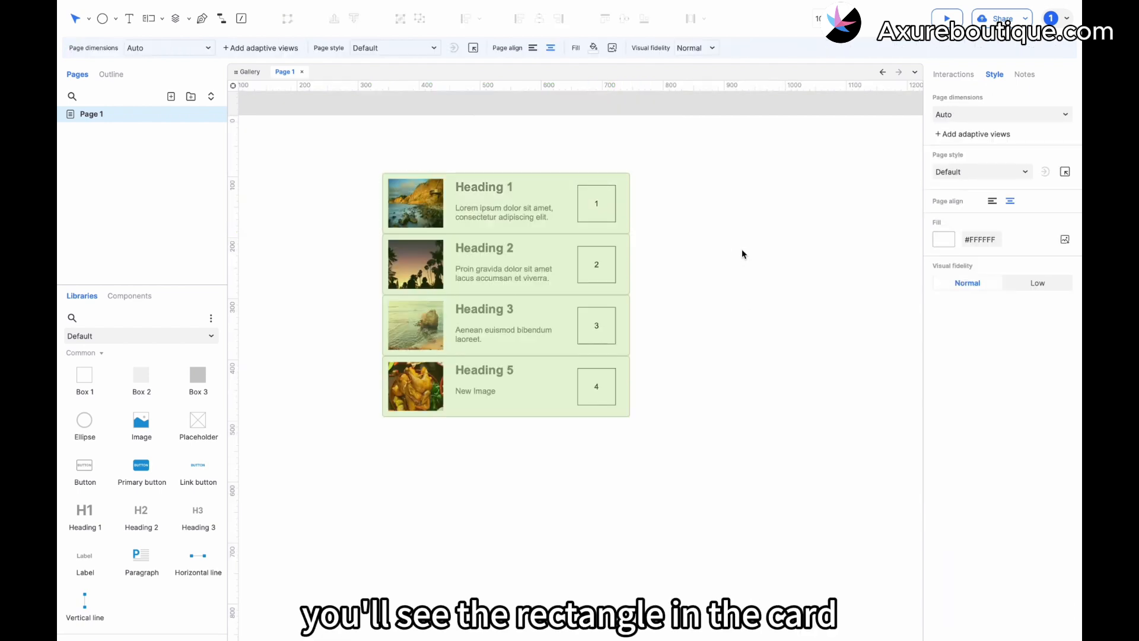
Step: Select the card repeater and bring up the first row of its data in the Box column
click(626, 259)
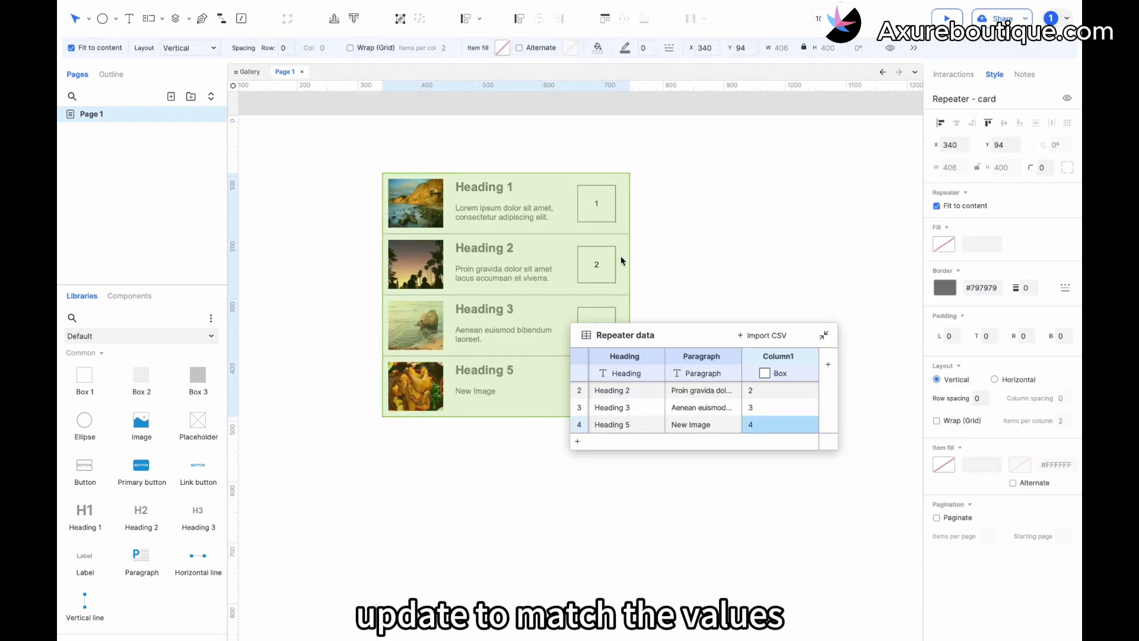
scroll(767, 410, up, 1)
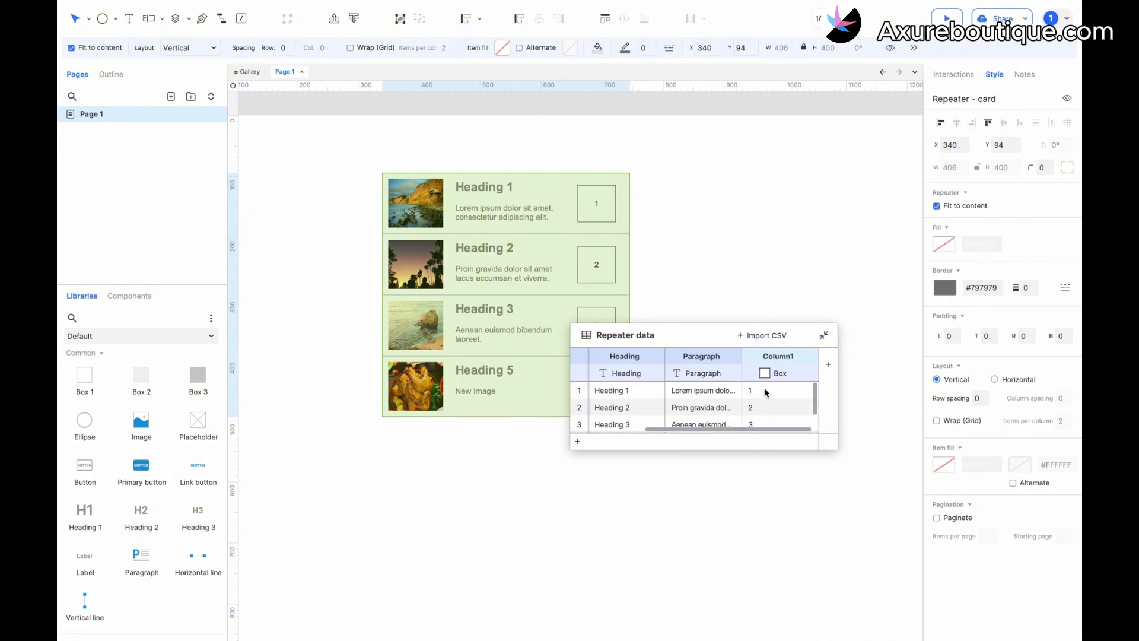
click(755, 390)
Step: Add Page 2 to the project and place a Heading 2 at X 324, Y 172 with the text Page 2
click(171, 97)
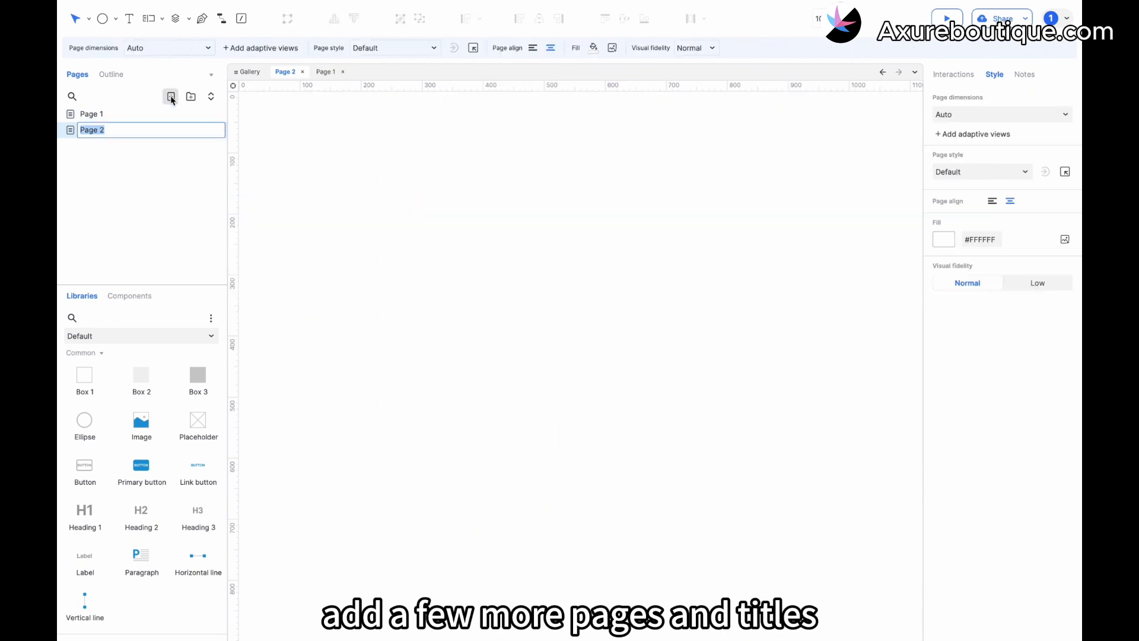
drag(141, 517, 461, 205)
double_click(461, 205)
text(Page 2)
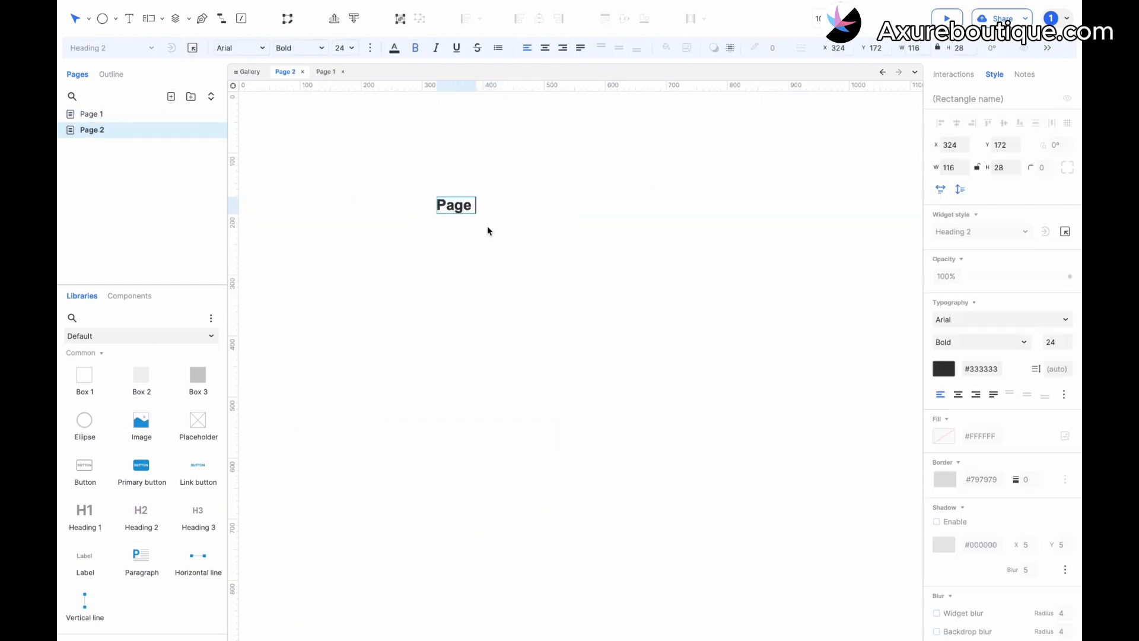
key(Escape)
Step: Add Page 3 to the project and paste the copied heading on it with the text Page 3
click(171, 97)
click(420, 230)
key(super+v)
double_click(476, 204)
text(3)
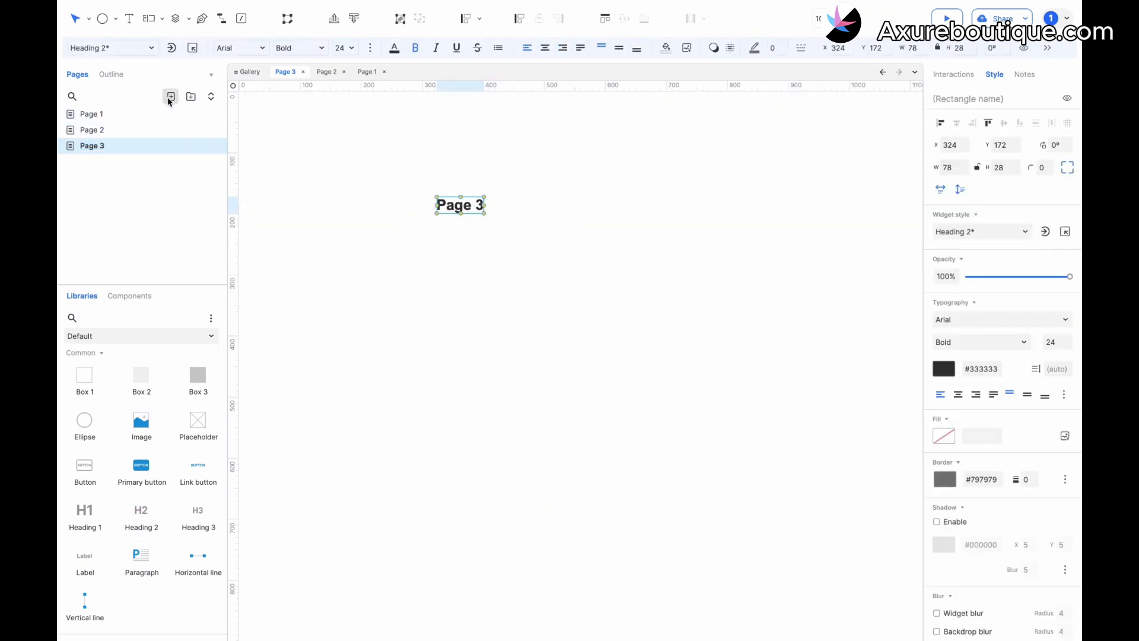
Step: Add Page 4 to the project, paste the heading with the text Page 4, and return to Page 1
click(170, 97)
click(479, 235)
key(super+v)
double_click(478, 204)
text(4)
click(127, 113)
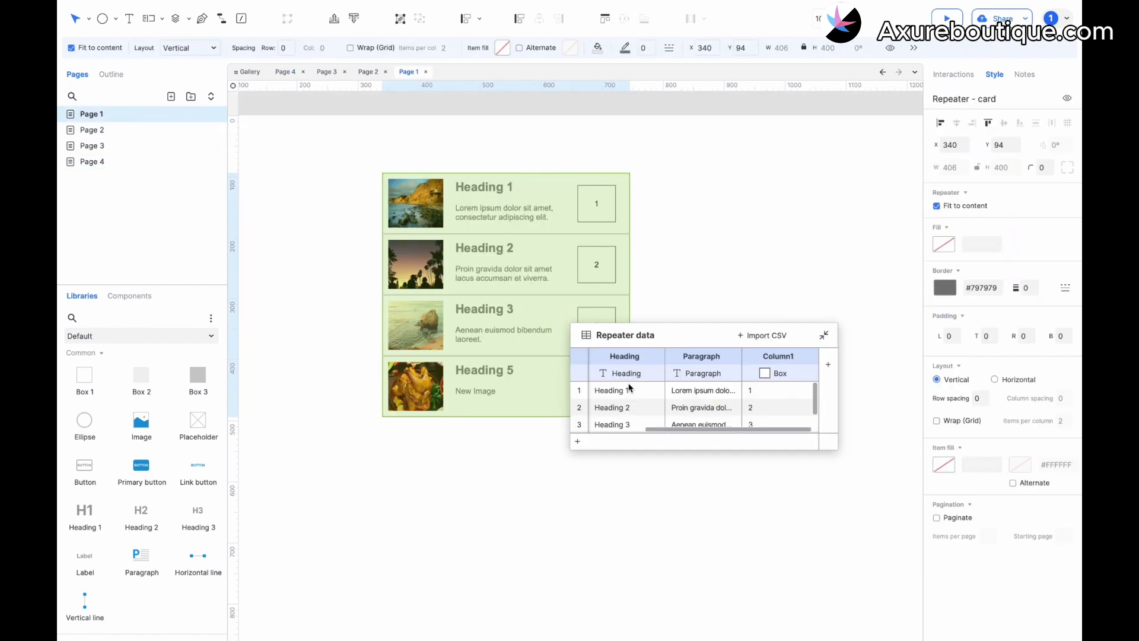
Step: Set a reference to Page 2 in the Column1 cell of row 2
click(774, 394)
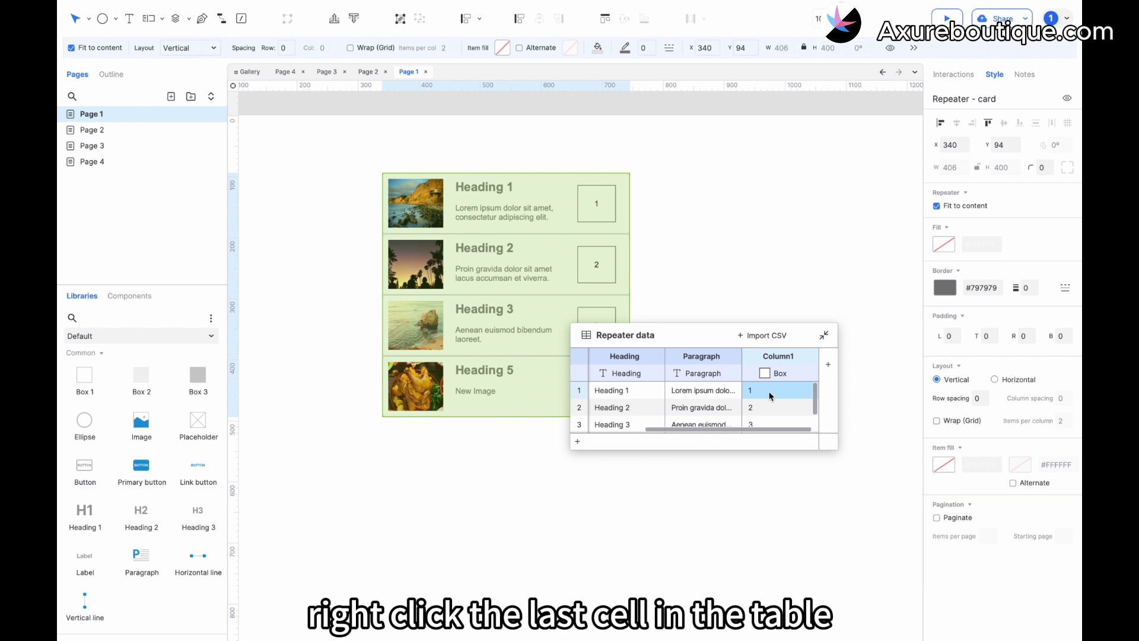
click(772, 409)
right_click(771, 409)
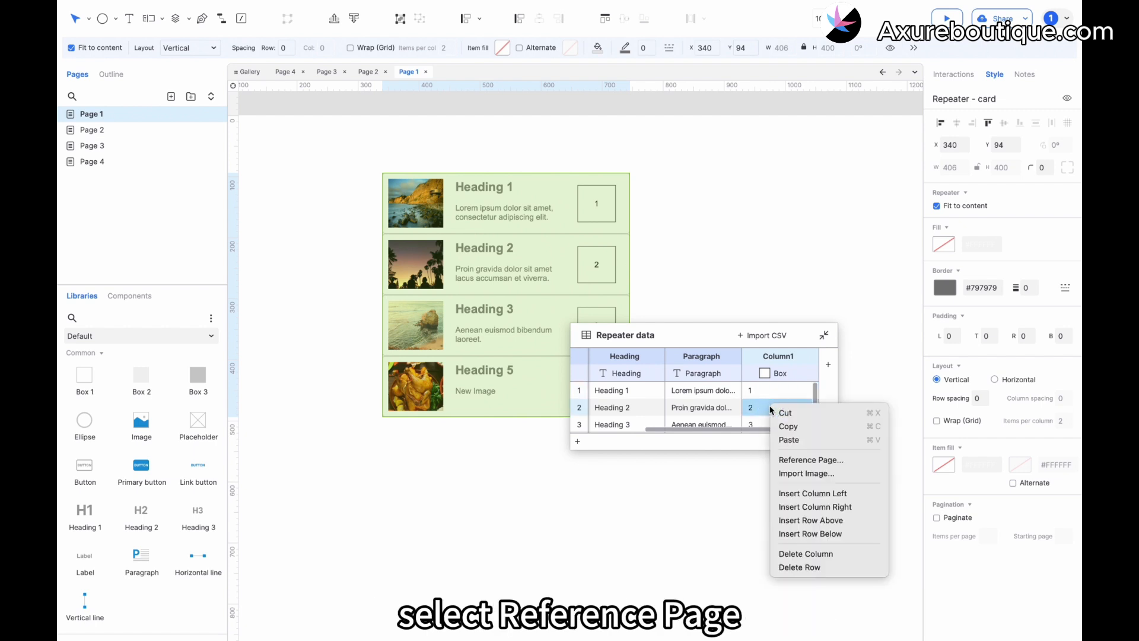
click(795, 460)
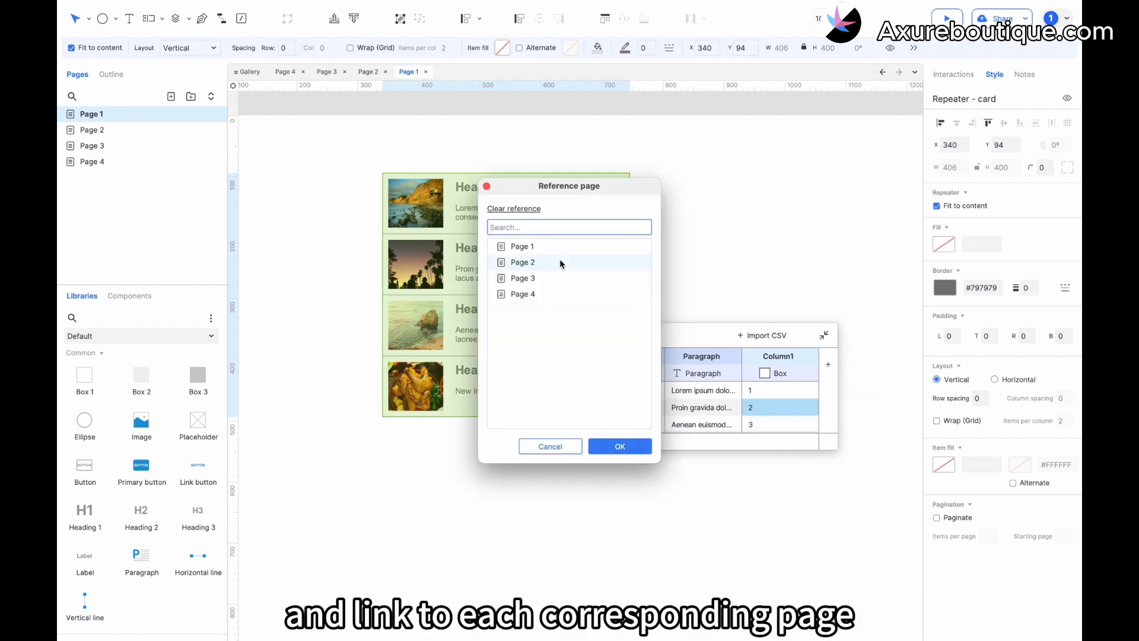
click(560, 262)
click(620, 446)
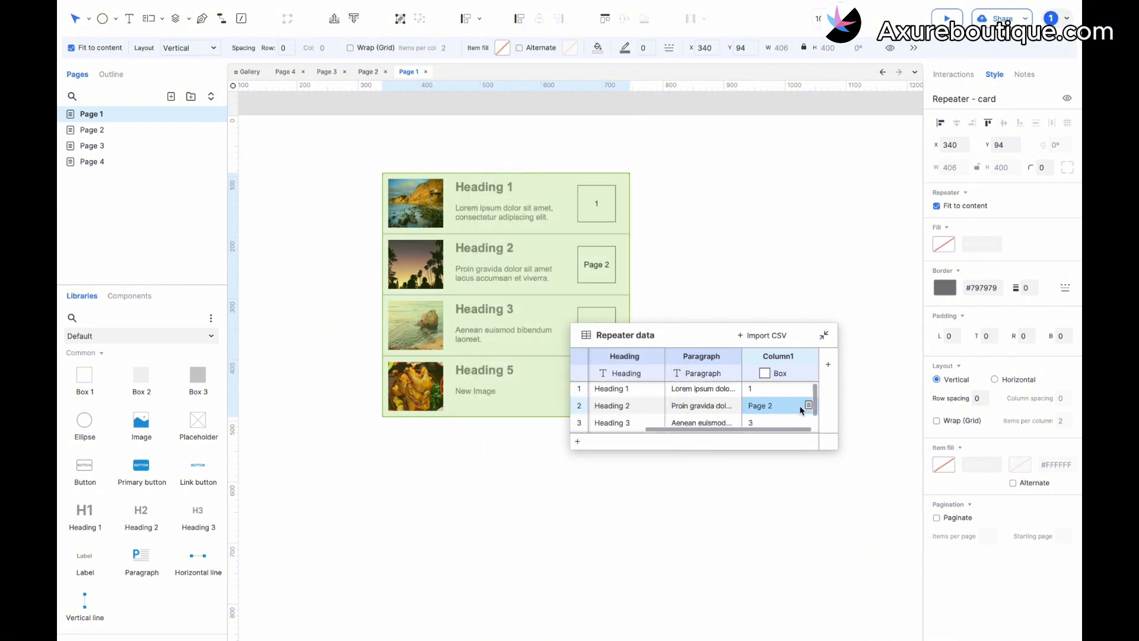
Step: Set a reference to Page 3 in the Column1 cell of row 3
scroll(772, 404, down, 1)
right_click(774, 409)
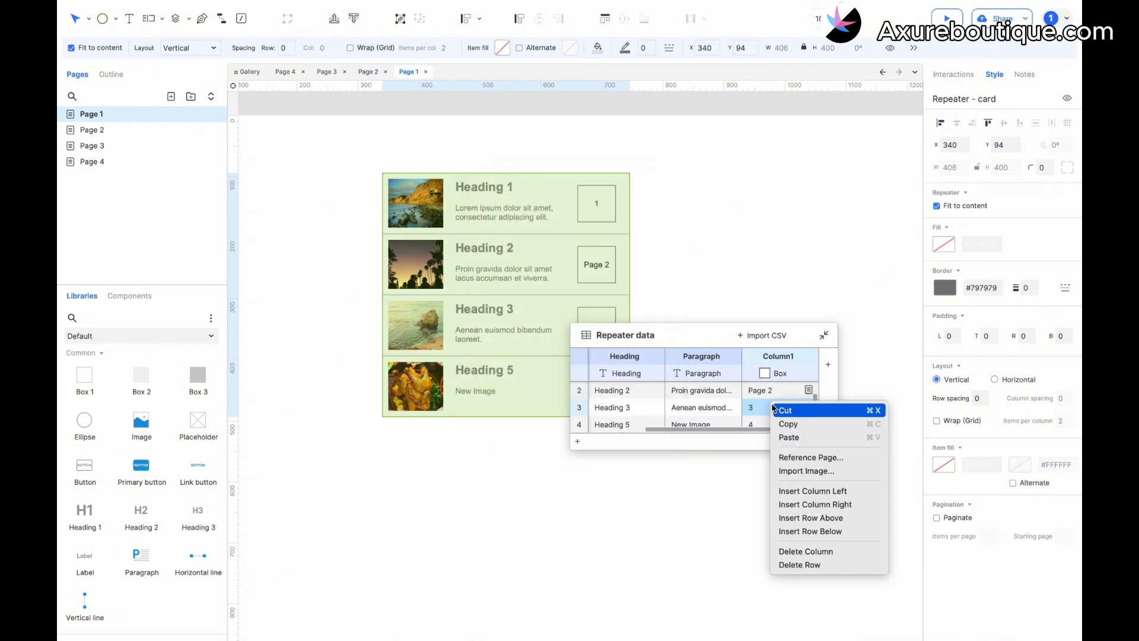
click(800, 455)
click(579, 278)
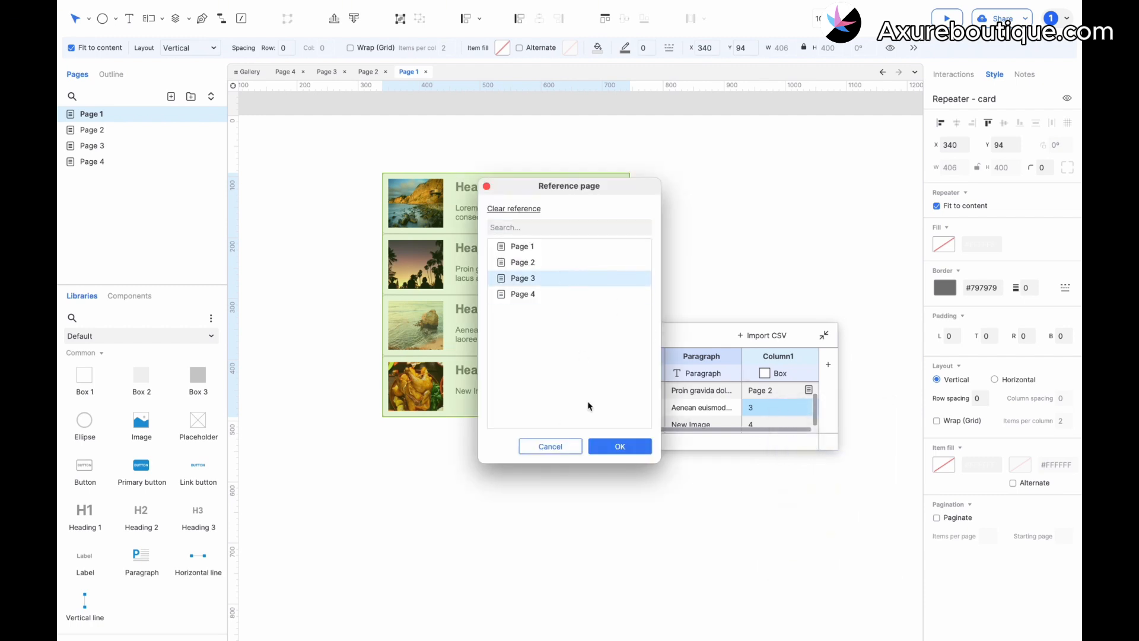
click(607, 446)
Step: Set a reference to Page 4 in the Column1 cell of row 4
right_click(774, 425)
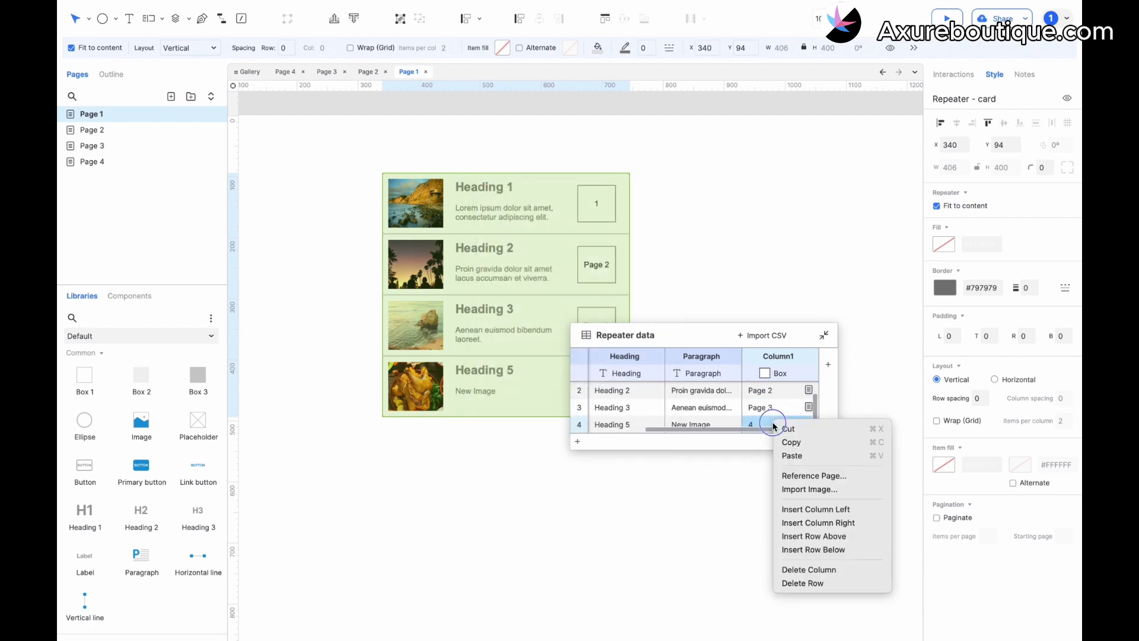
click(807, 475)
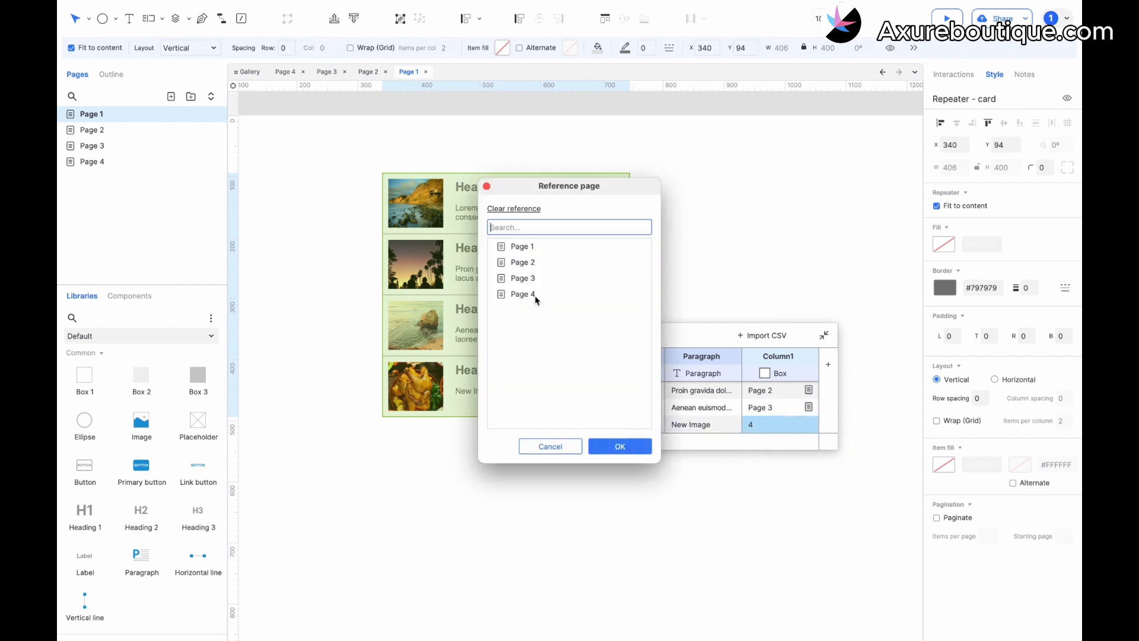
click(536, 295)
click(613, 444)
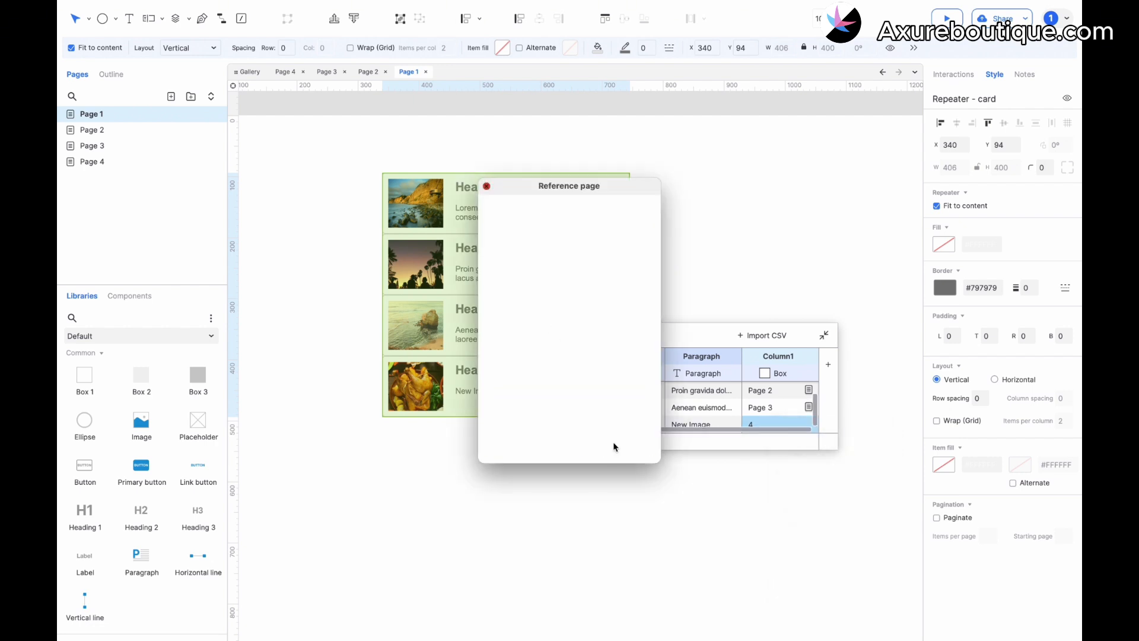
Step: Set a reference to Page 1 in the Column1 cell of row 1 and deselect the repeater
scroll(760, 402, up, 1)
right_click(761, 390)
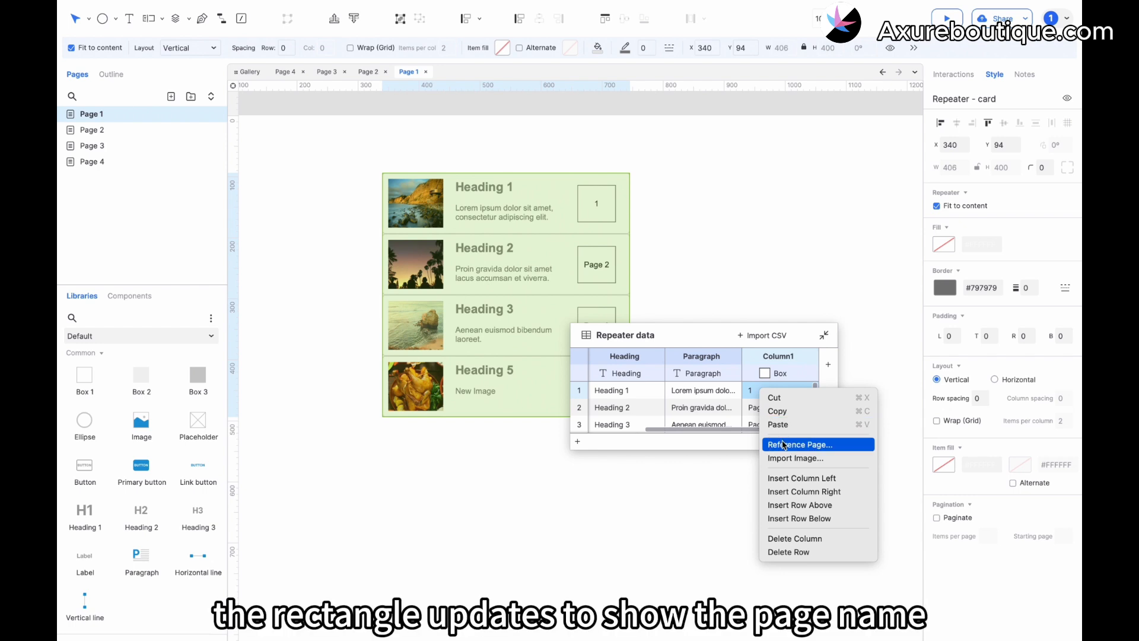
click(783, 445)
click(564, 248)
click(614, 444)
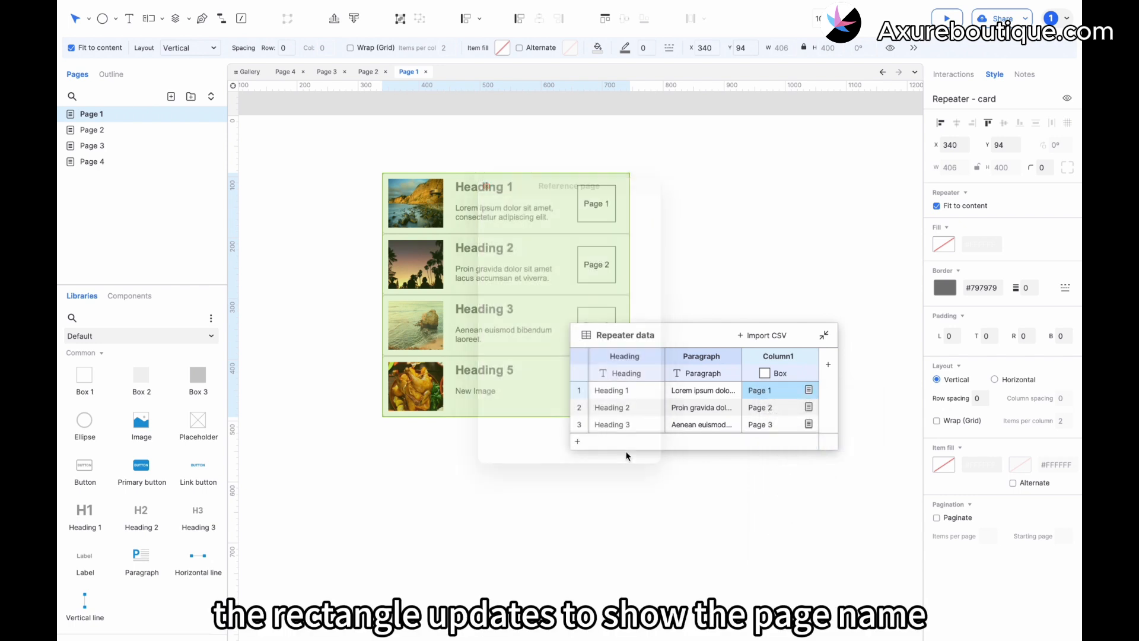
click(707, 252)
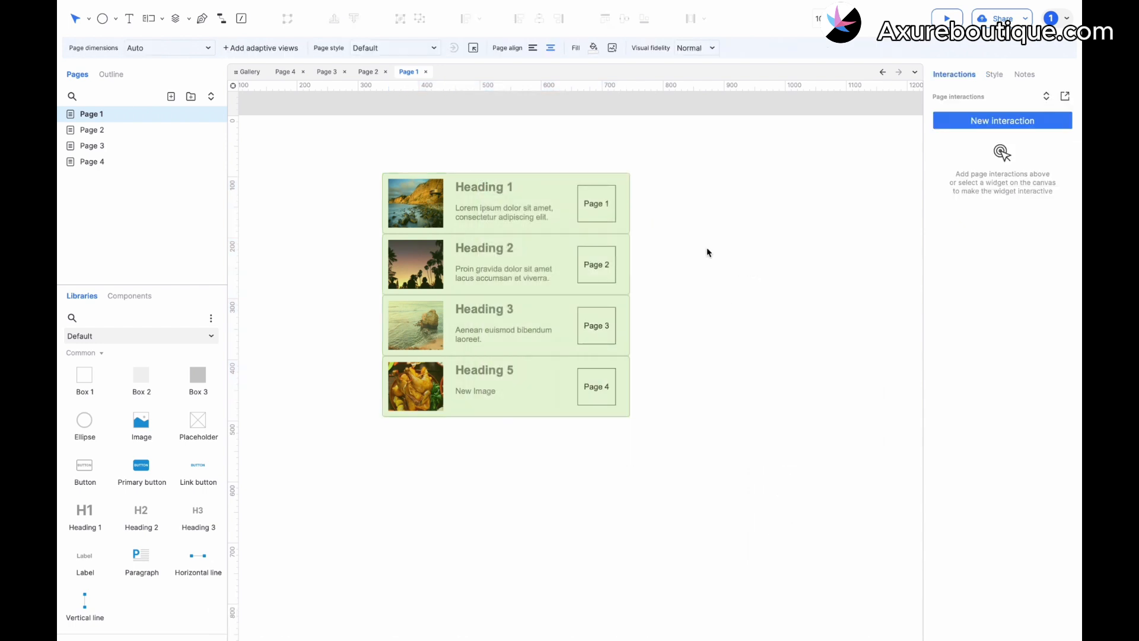
Step: Add a fifth row to the card repeater's data with the heading Heading 5, and change row 4's heading to Heading 4
click(572, 275)
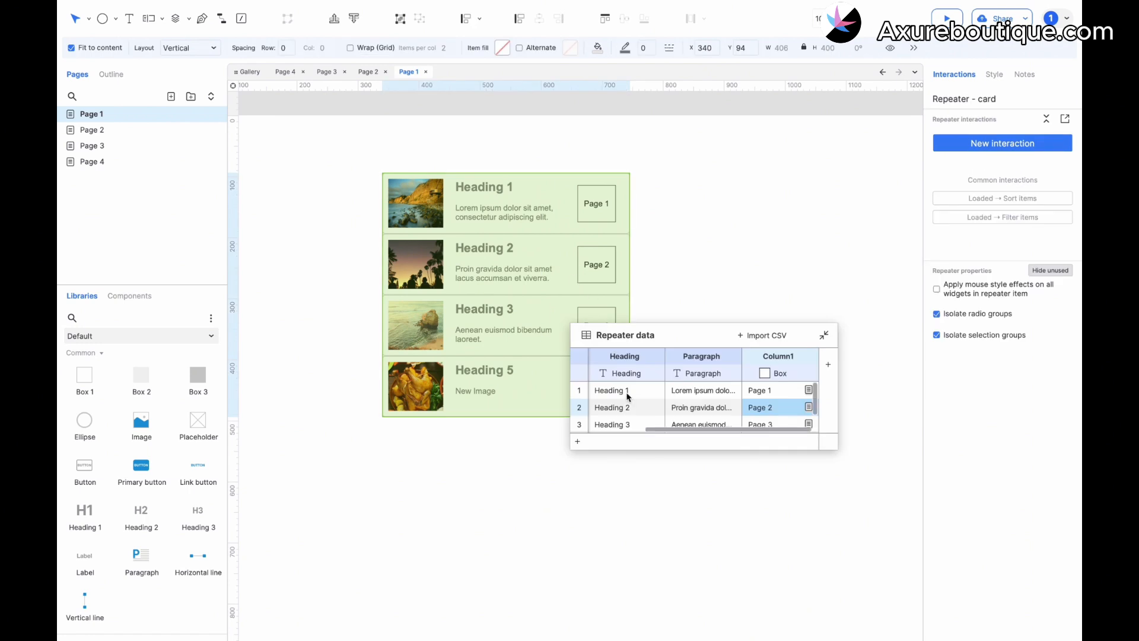
scroll(623, 397, down, 2)
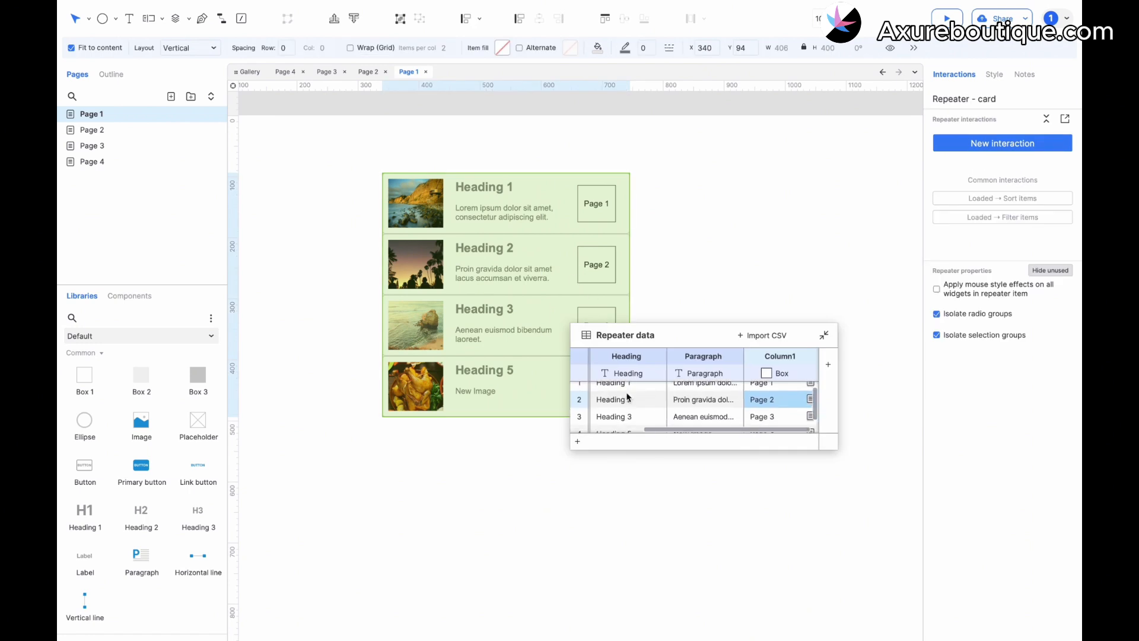
click(578, 444)
click(609, 424)
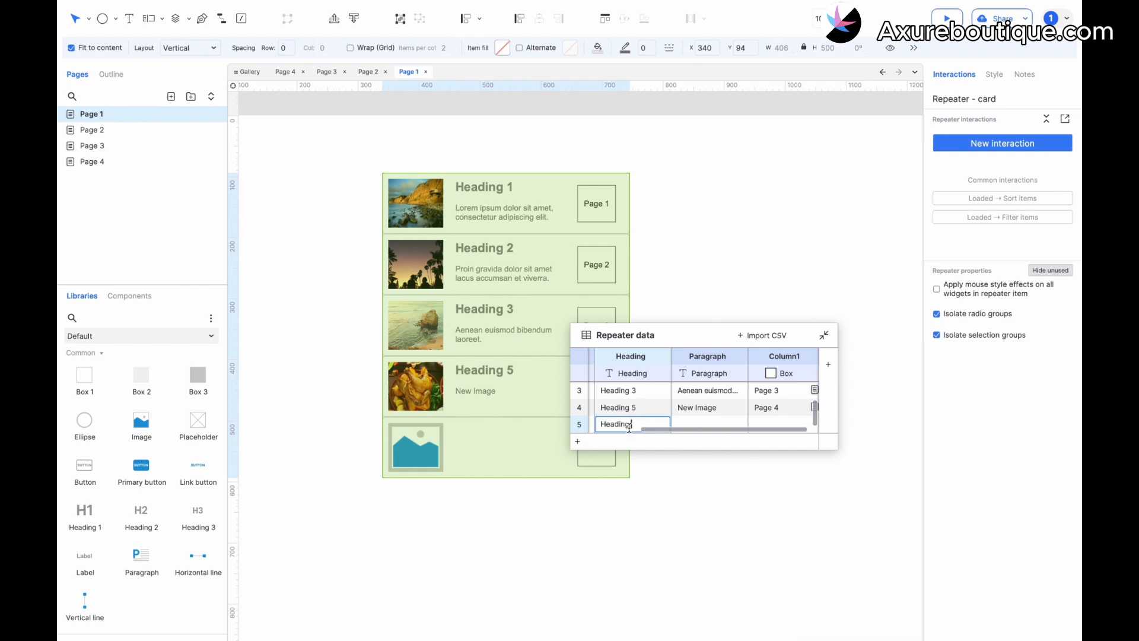
click(641, 407)
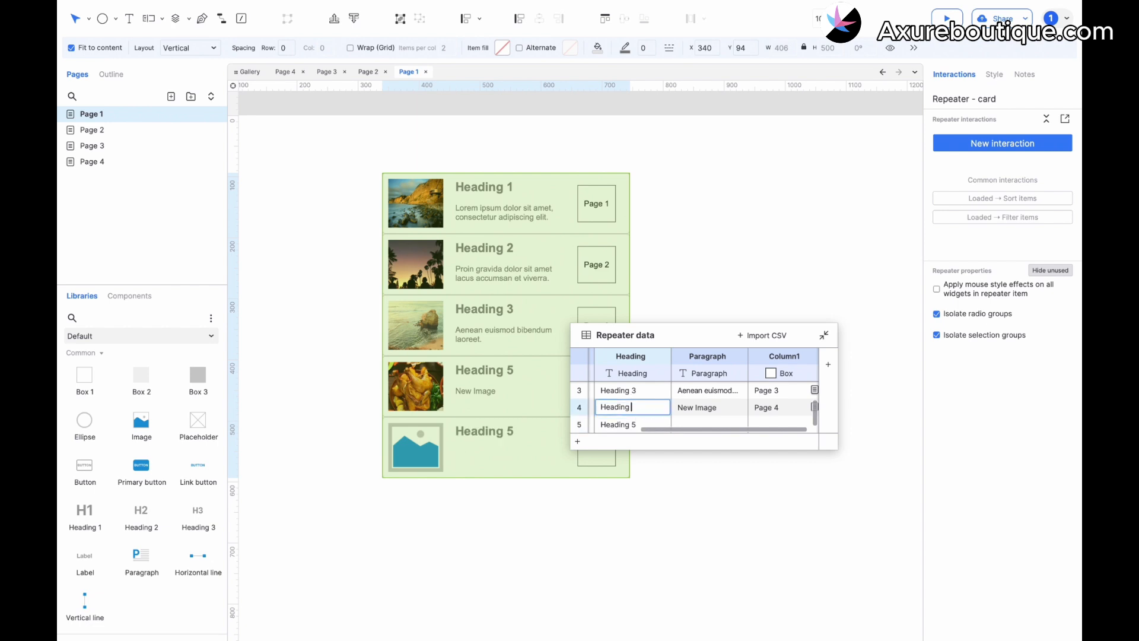
Step: Copy the paragraph text New Image from row 4 into the Paragraph cell of row 5
double_click(710, 427)
click(709, 409)
click(707, 426)
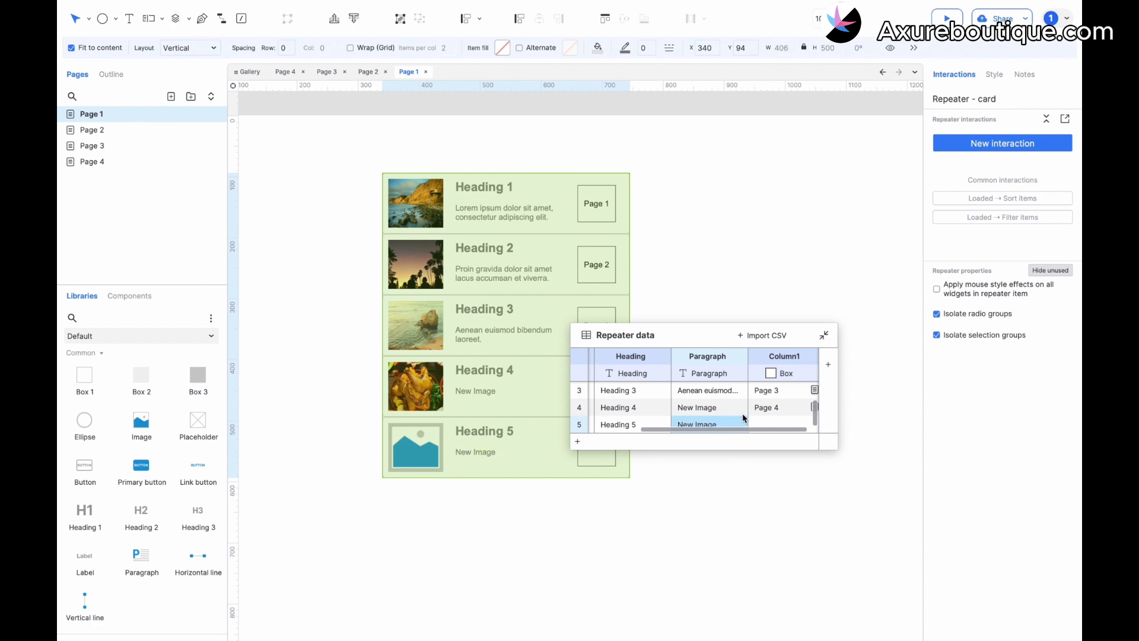
Step: Import the raw meat picture, a WX20230825 image file, into the Image cell of row 5
scroll(742, 417, left, 3)
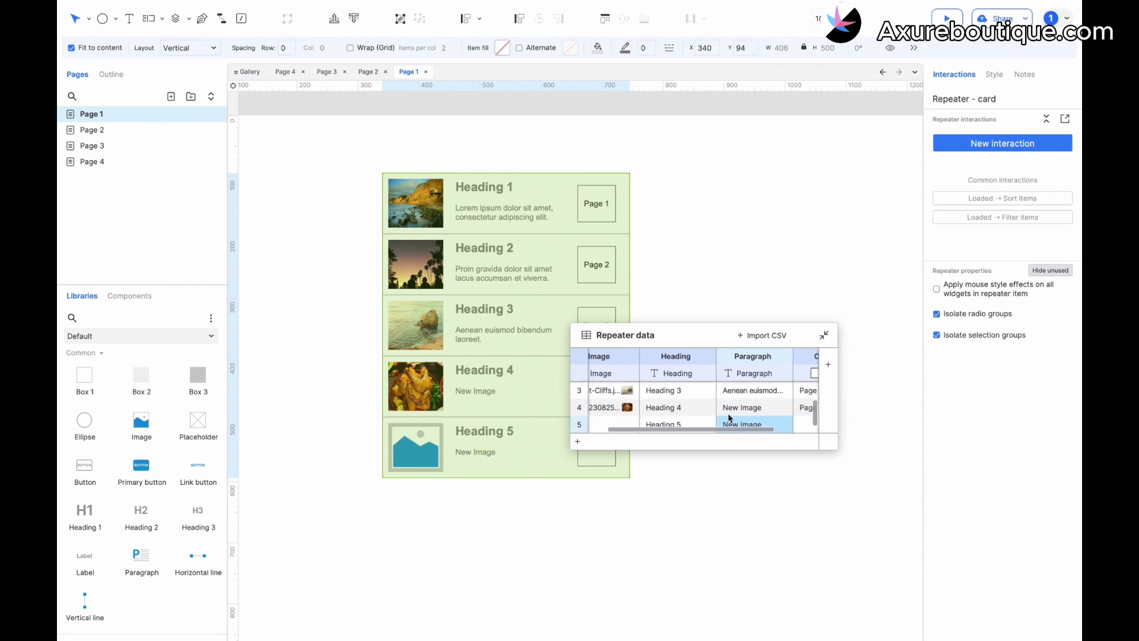
scroll(729, 417, left, 2)
right_click(642, 424)
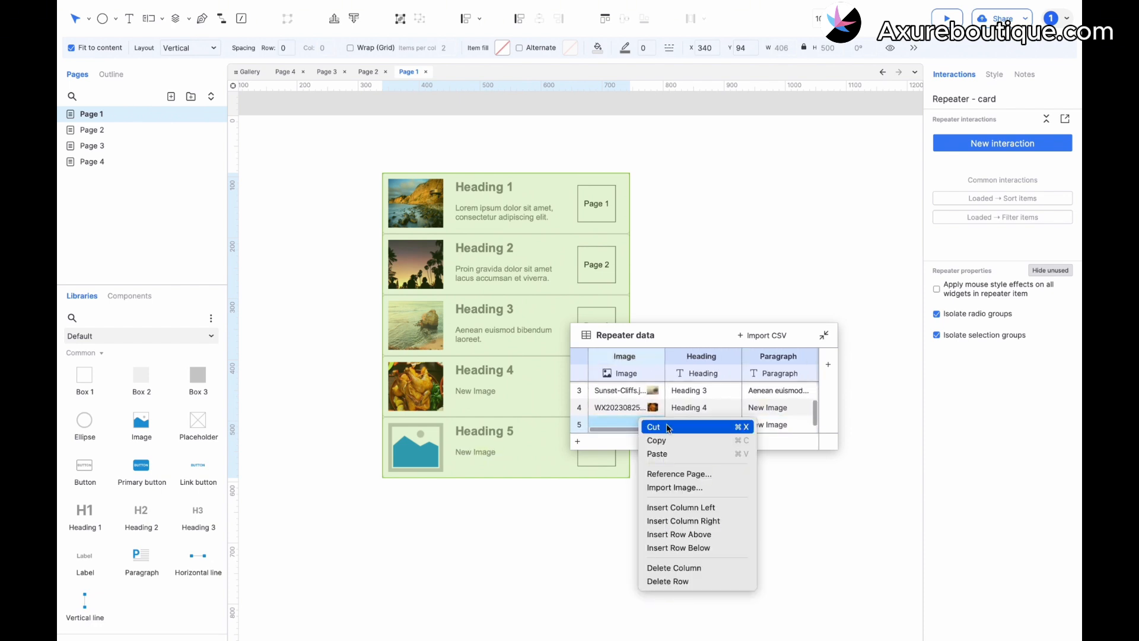
click(673, 487)
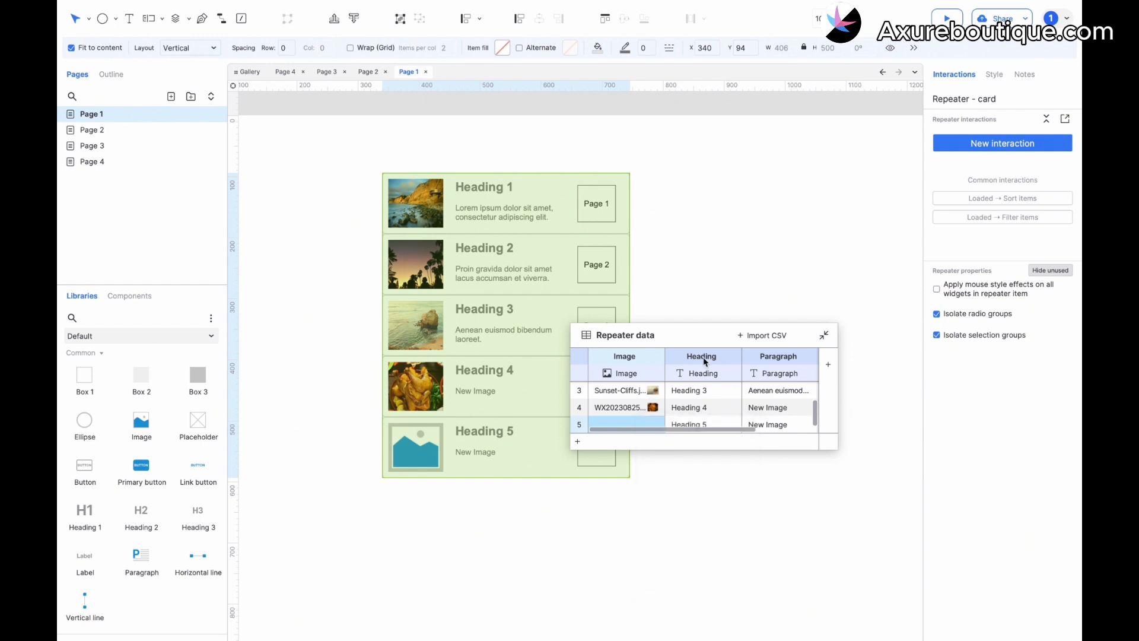
double_click(722, 161)
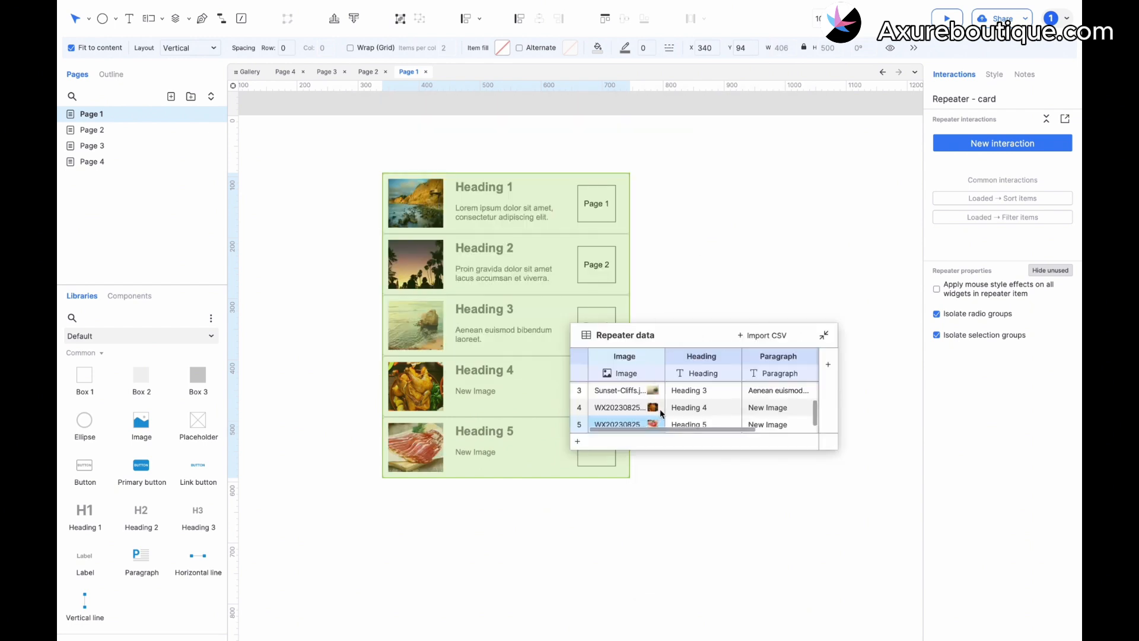
click(578, 441)
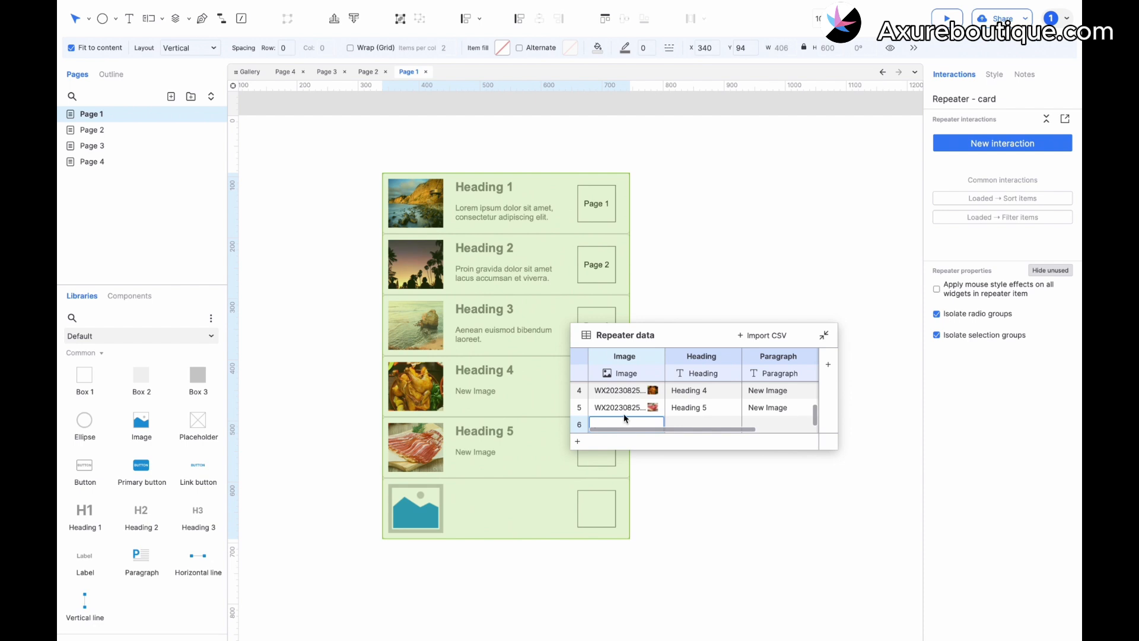
right_click(626, 422)
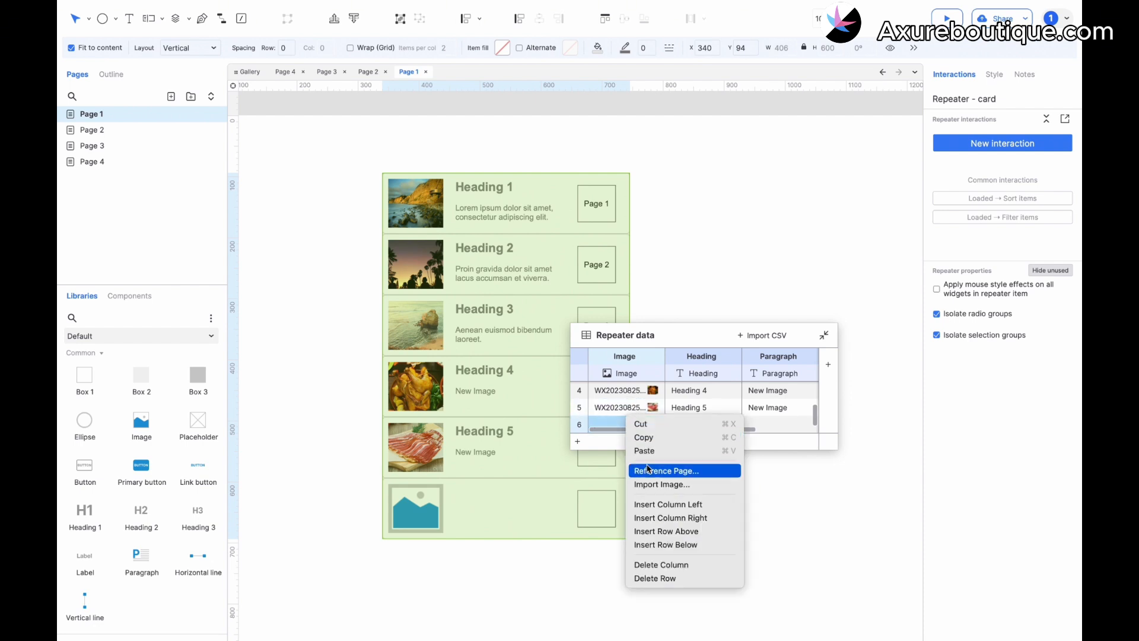
click(649, 486)
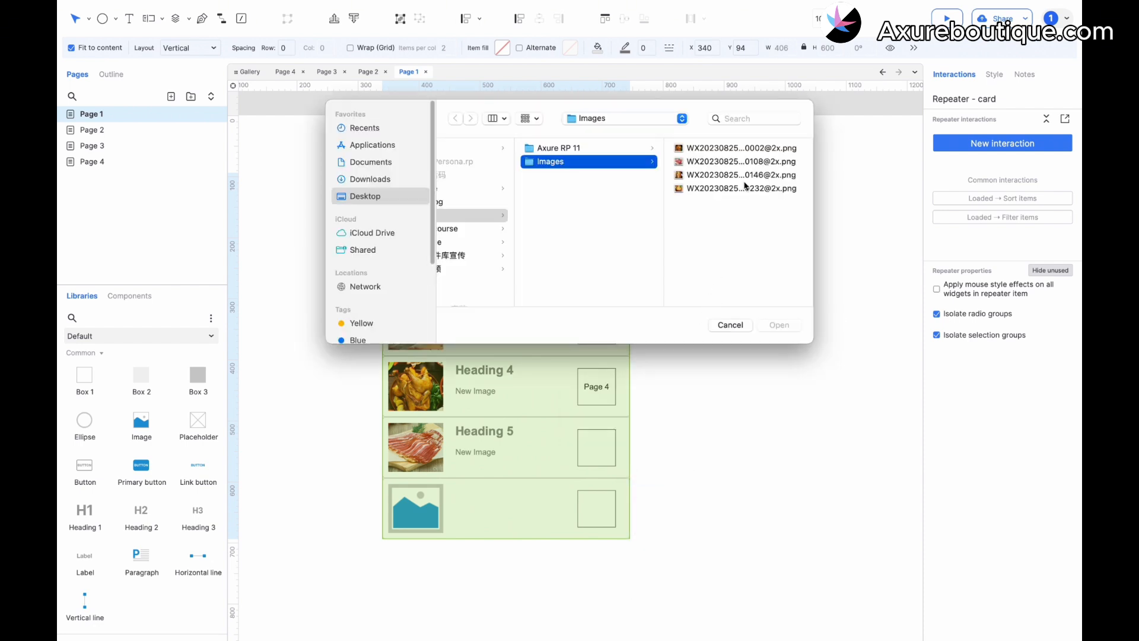
double_click(725, 171)
click(703, 423)
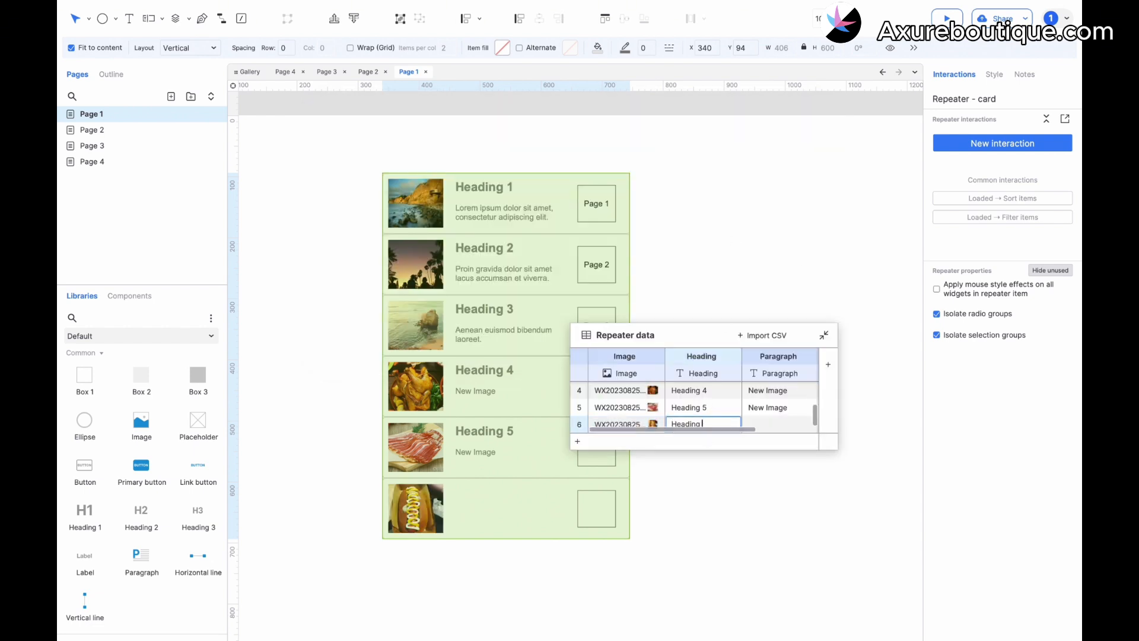
click(711, 475)
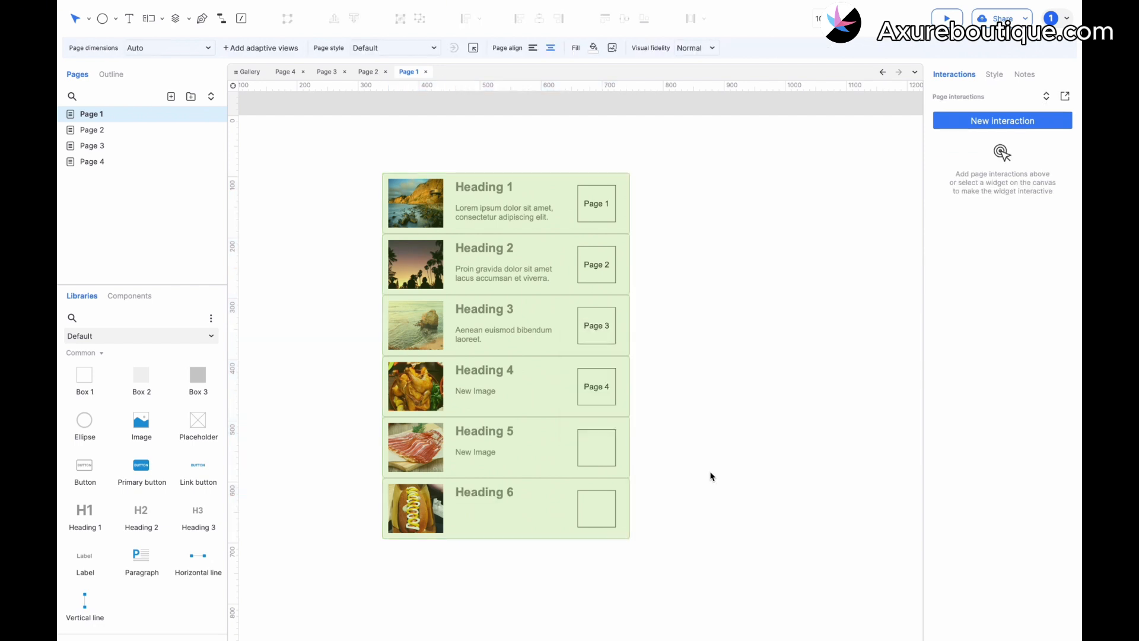
Step: Wrap the card repeater's items into a grid and switch its layout to horizontal
double_click(590, 456)
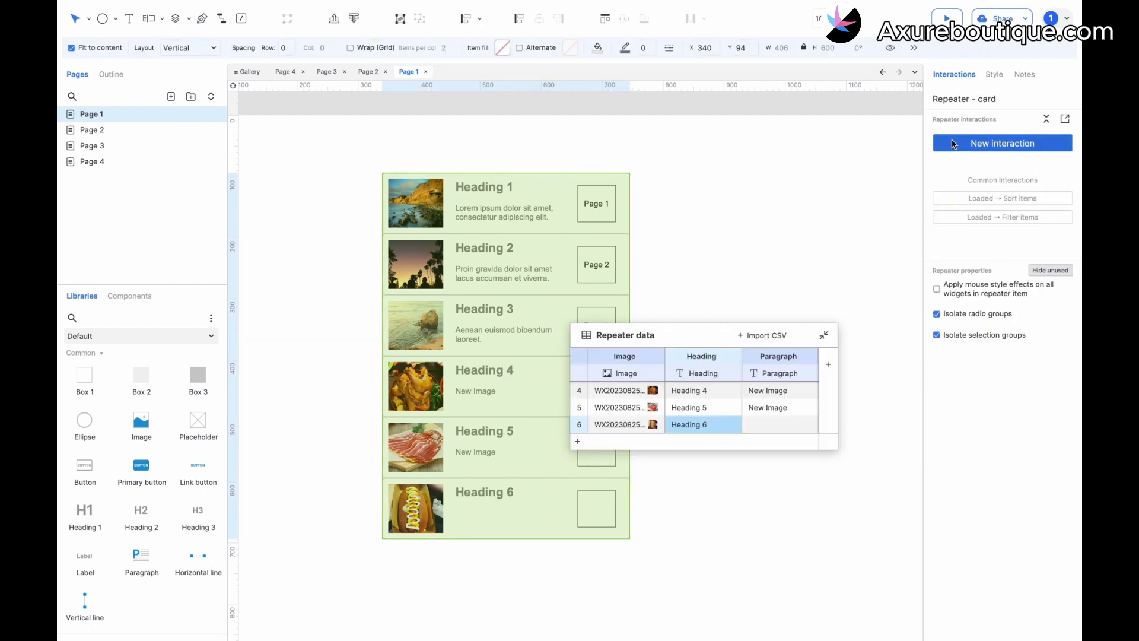
click(996, 75)
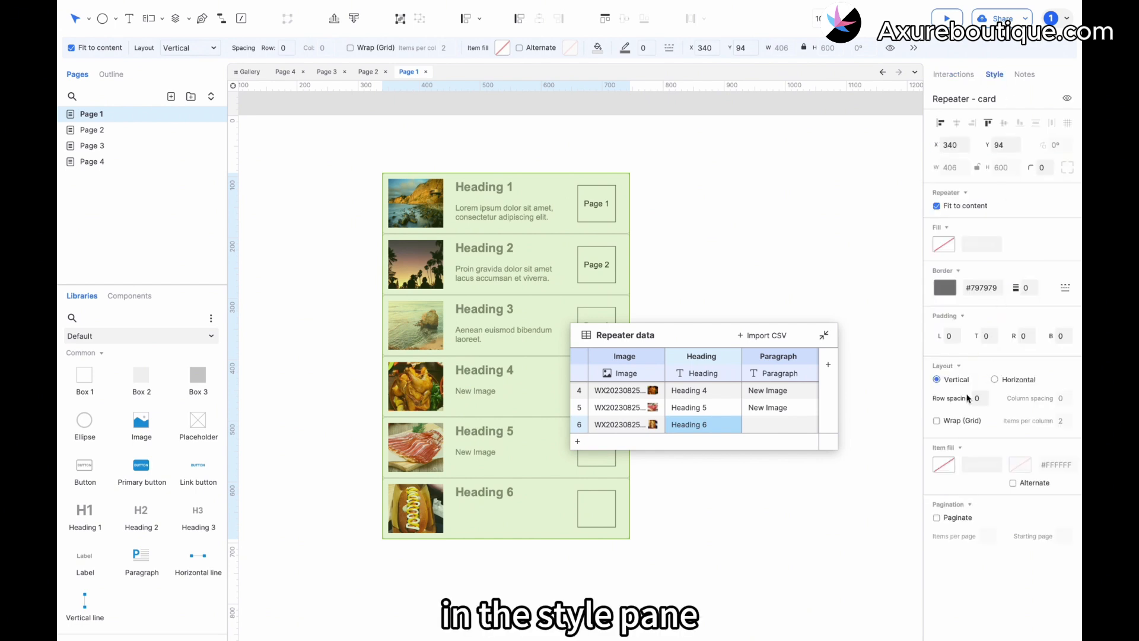
click(937, 421)
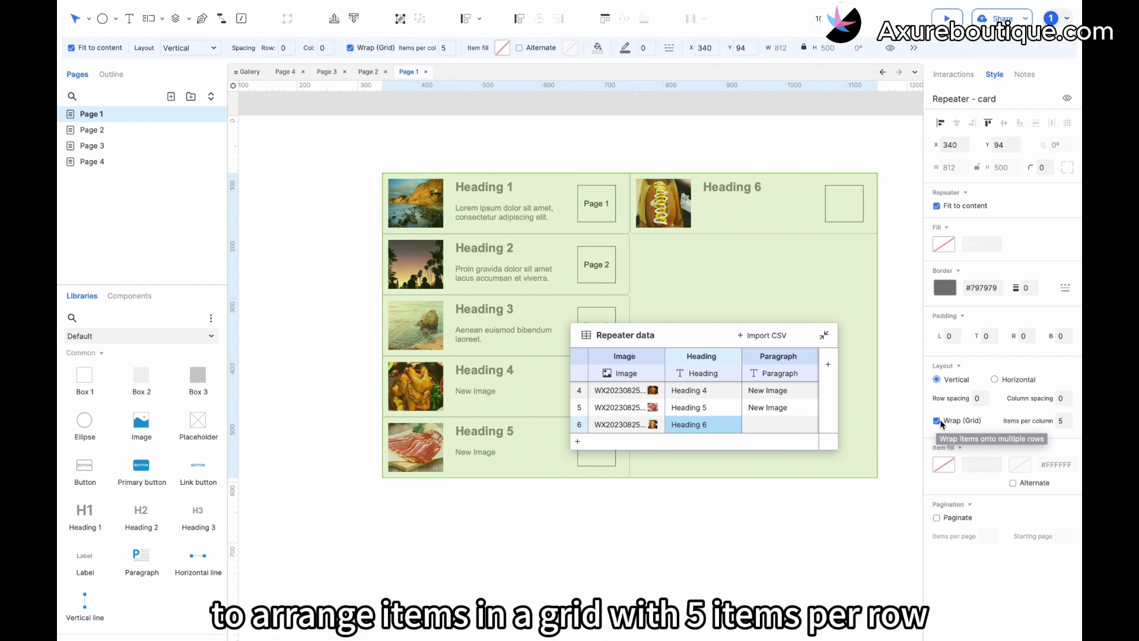
click(997, 381)
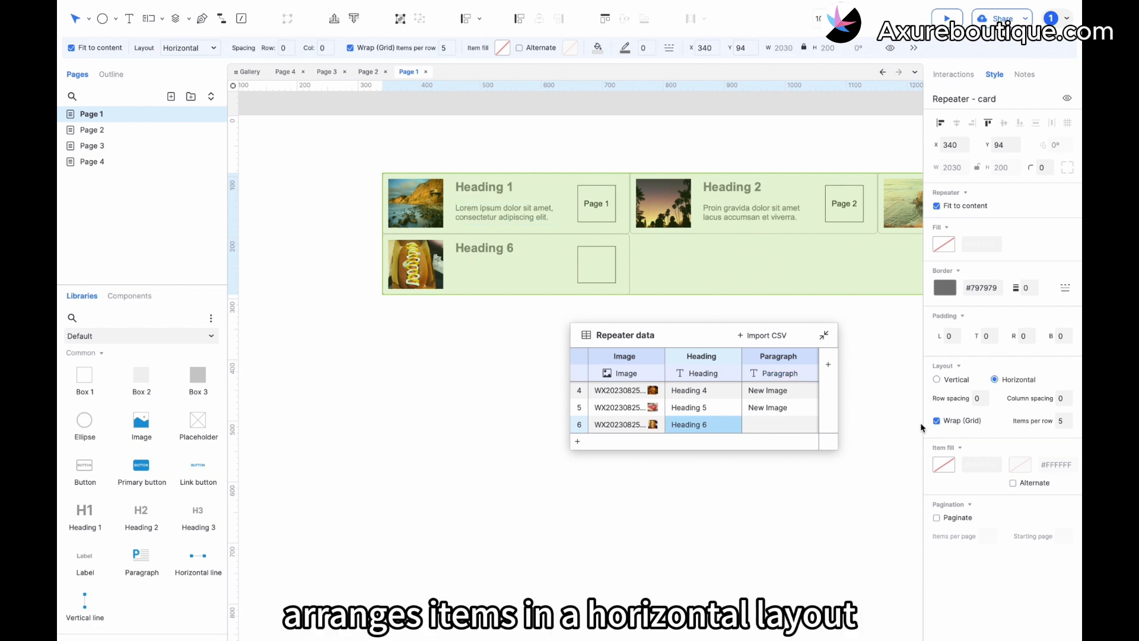
Step: Set the repeater grid's items per row to 3 and change the layout to vertical
scroll(774, 386, right, 3)
scroll(757, 305, right, 5)
scroll(754, 303, left, 5)
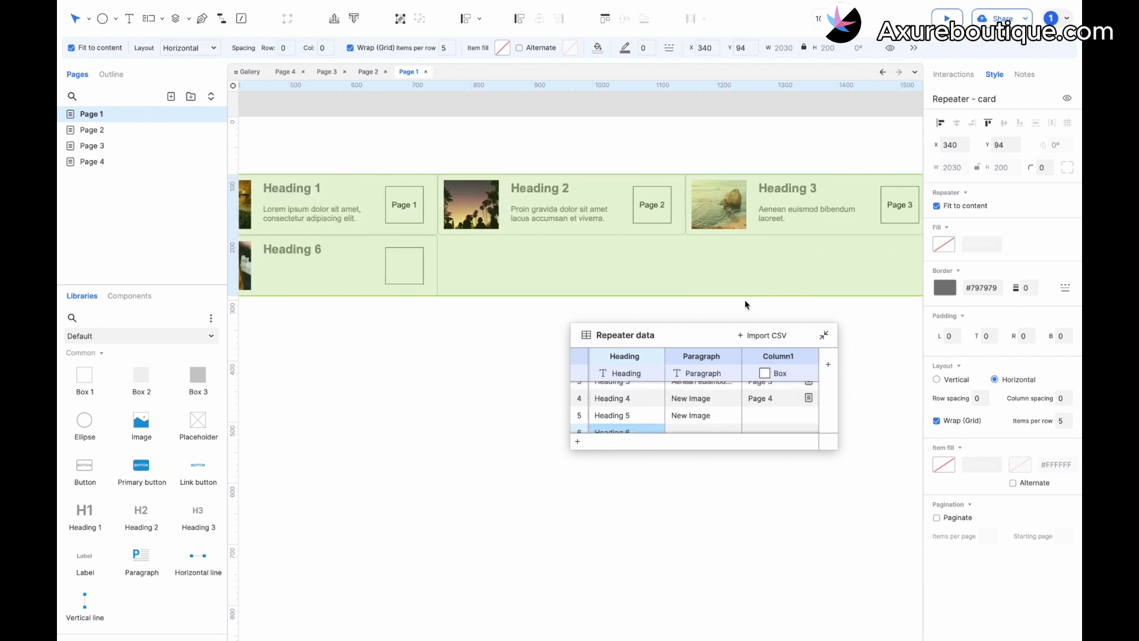
click(1062, 421)
text(3)
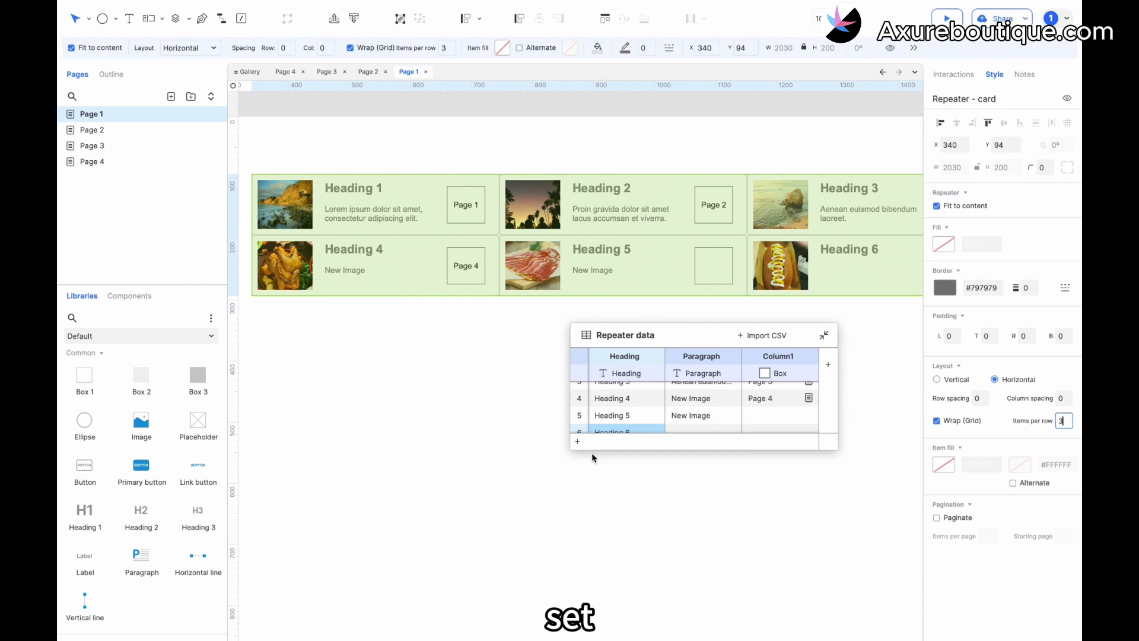
scroll(593, 458, left, 1)
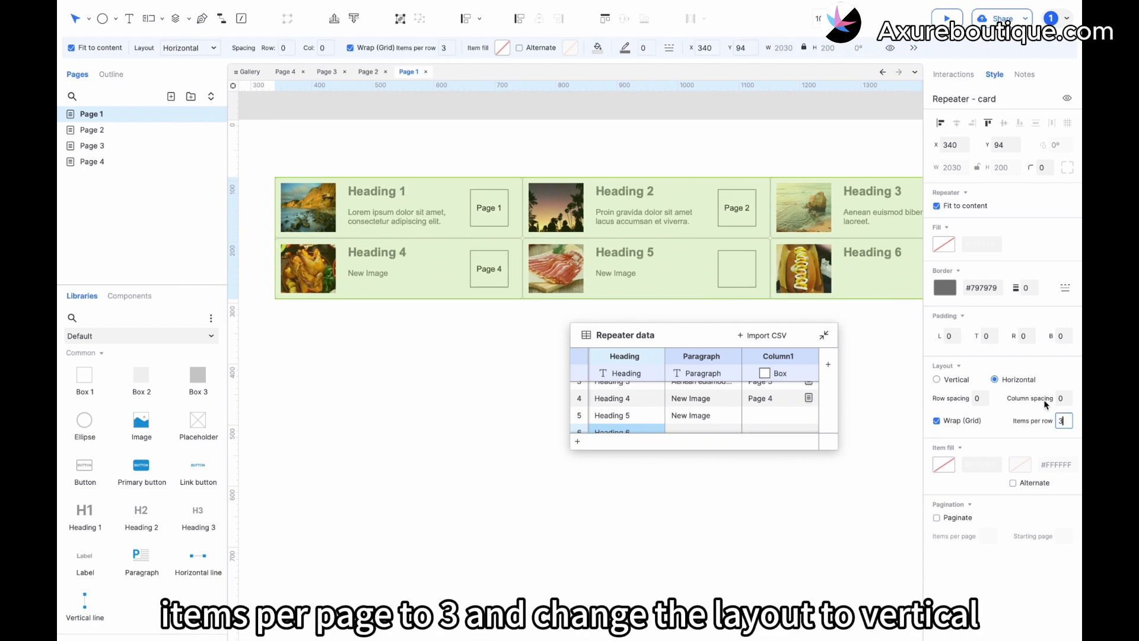
click(946, 380)
Step: Set the card repeater's row spacing and column spacing to 10
click(981, 398)
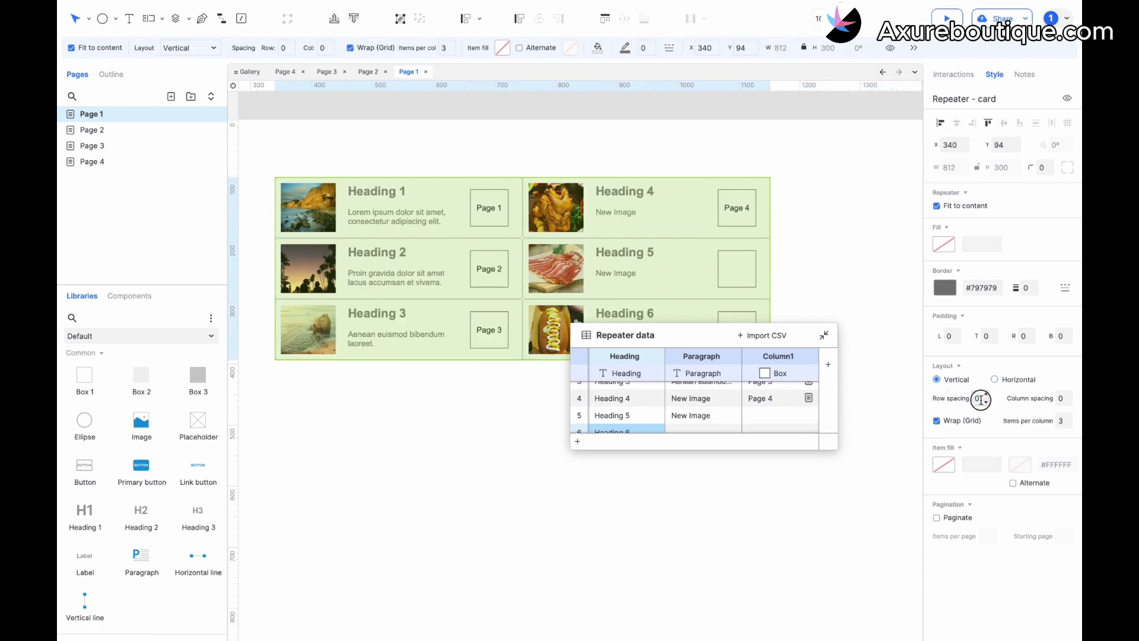
text(10)
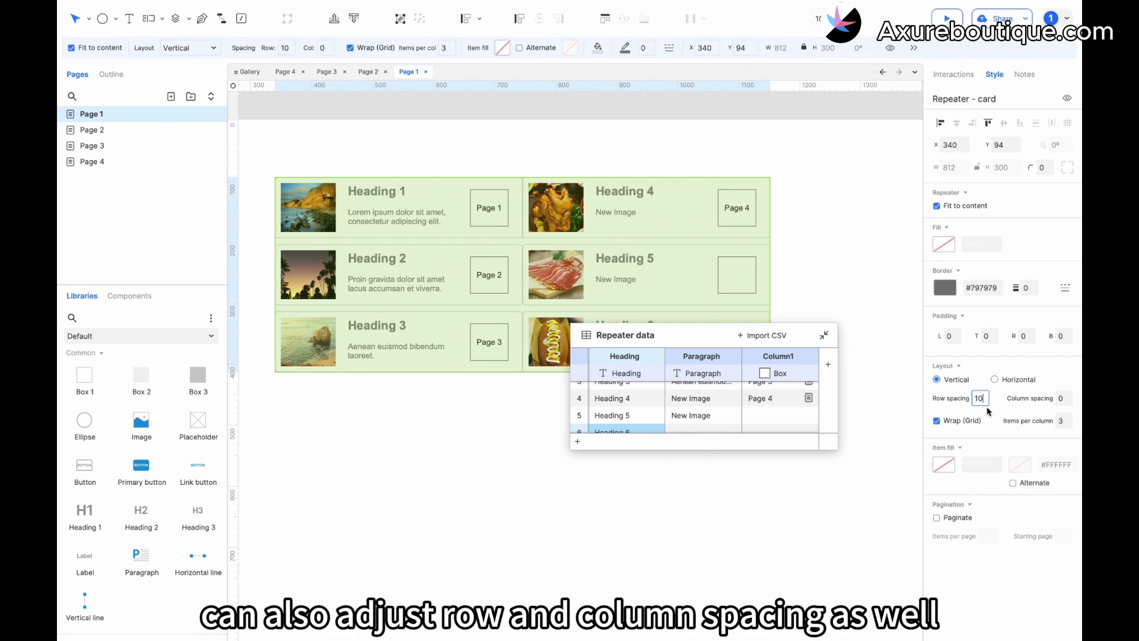
click(1062, 398)
text(10)
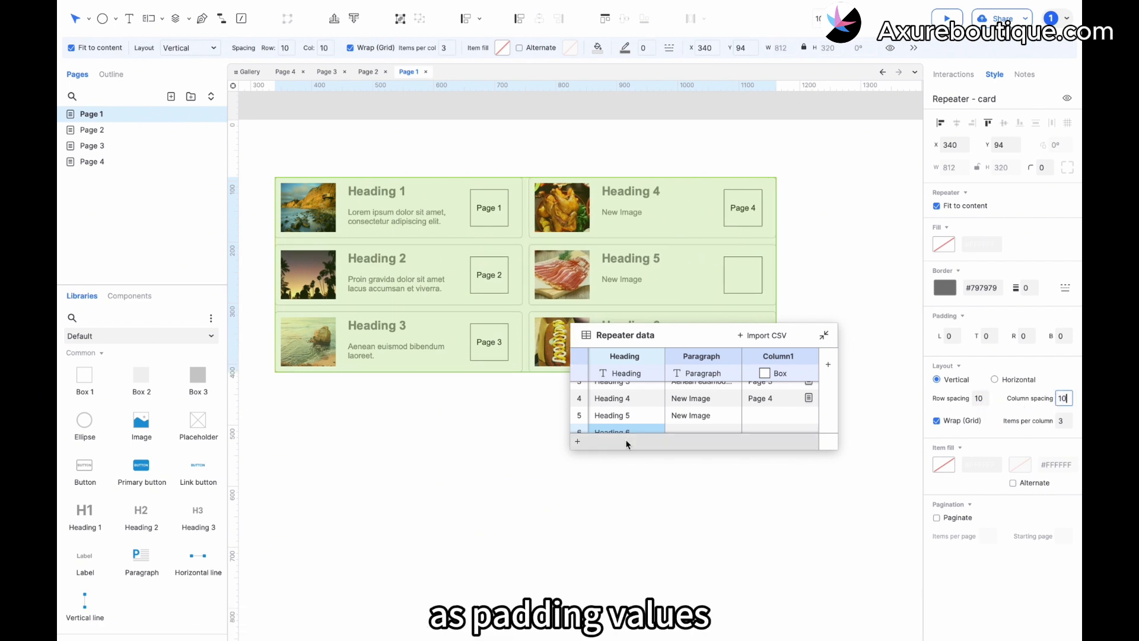
Step: Set the card repeater's left and top padding to 10
click(952, 336)
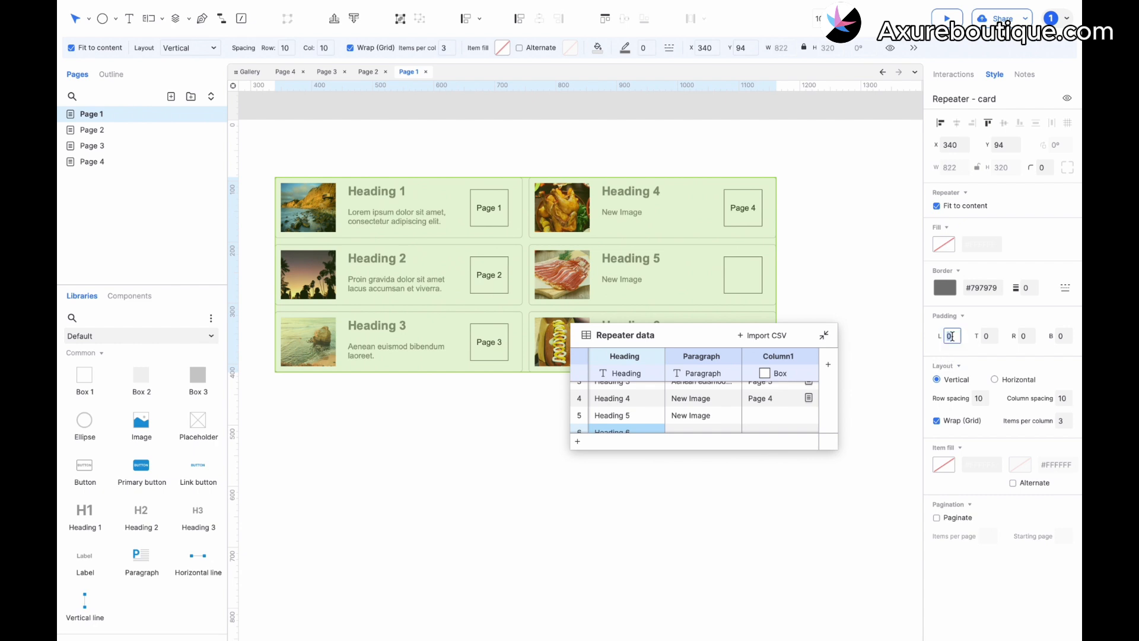
text(10)
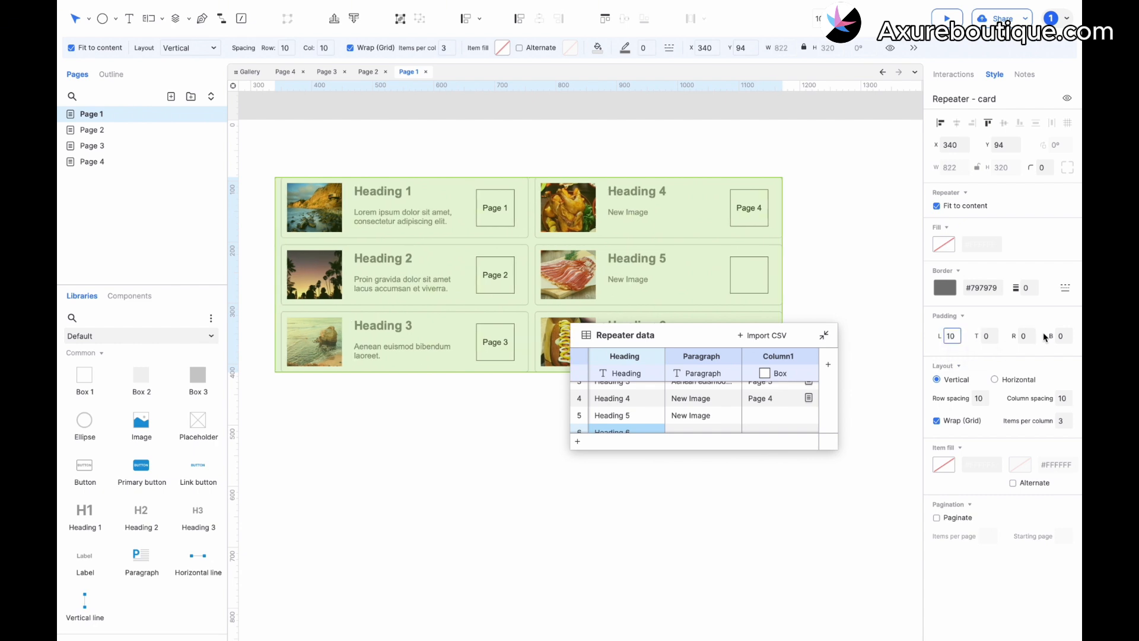
click(986, 335)
text(10)
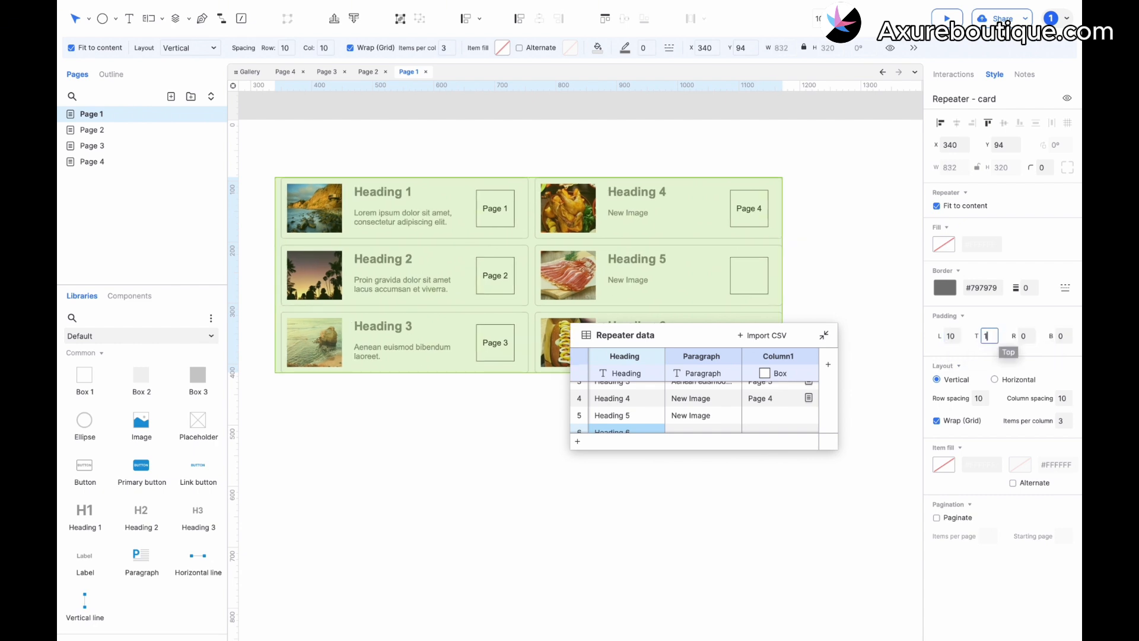
click(993, 356)
Step: Fill the card repeater's background with the solid light blue #80FFFF, after trying yellow #FFFF00
click(944, 244)
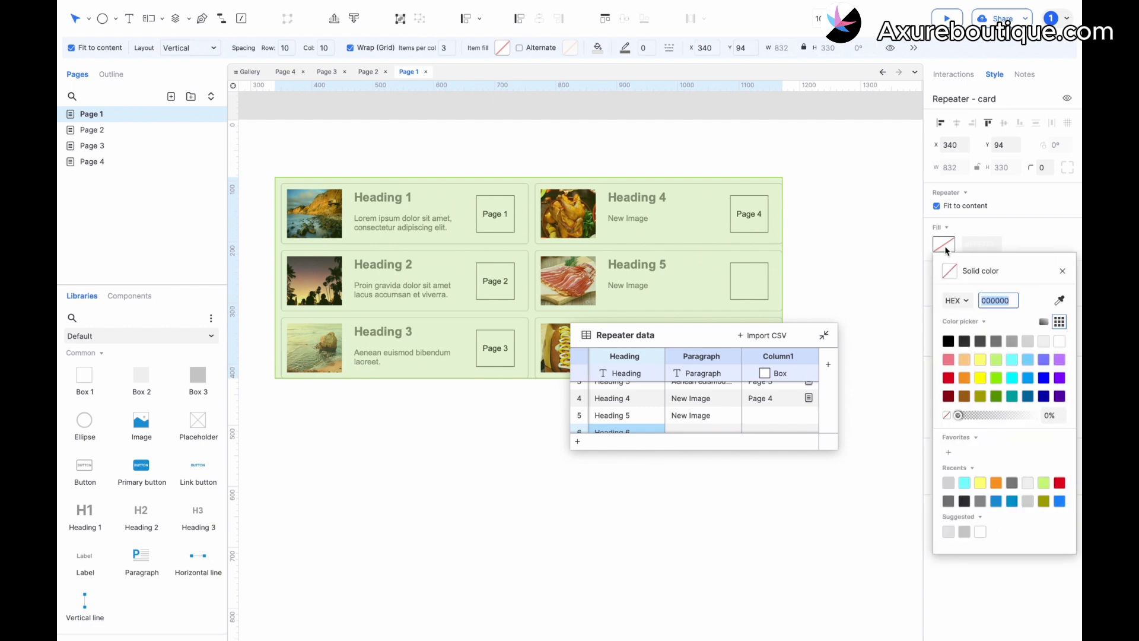
click(982, 377)
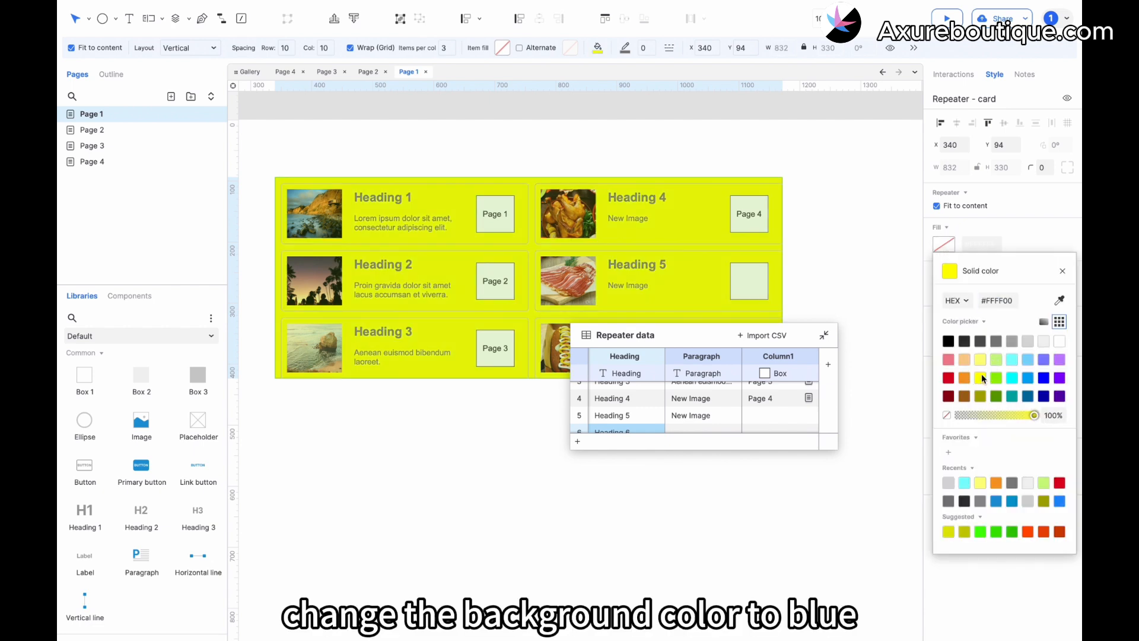
click(1012, 359)
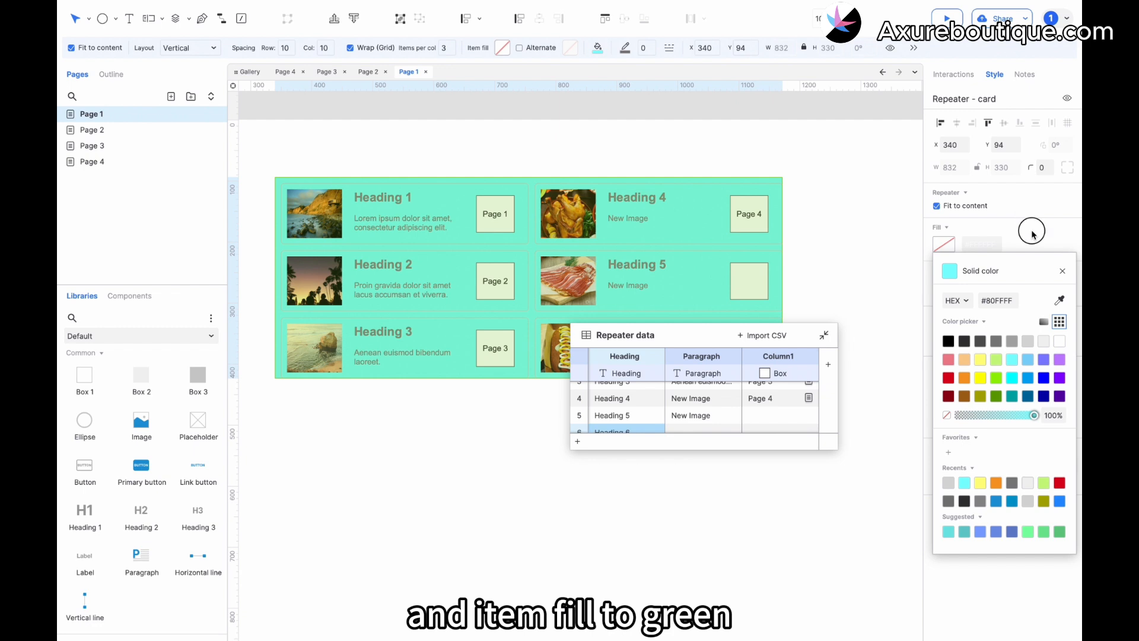
click(1032, 234)
Step: Set the repeater's item fill to the solid green #95F204
click(950, 468)
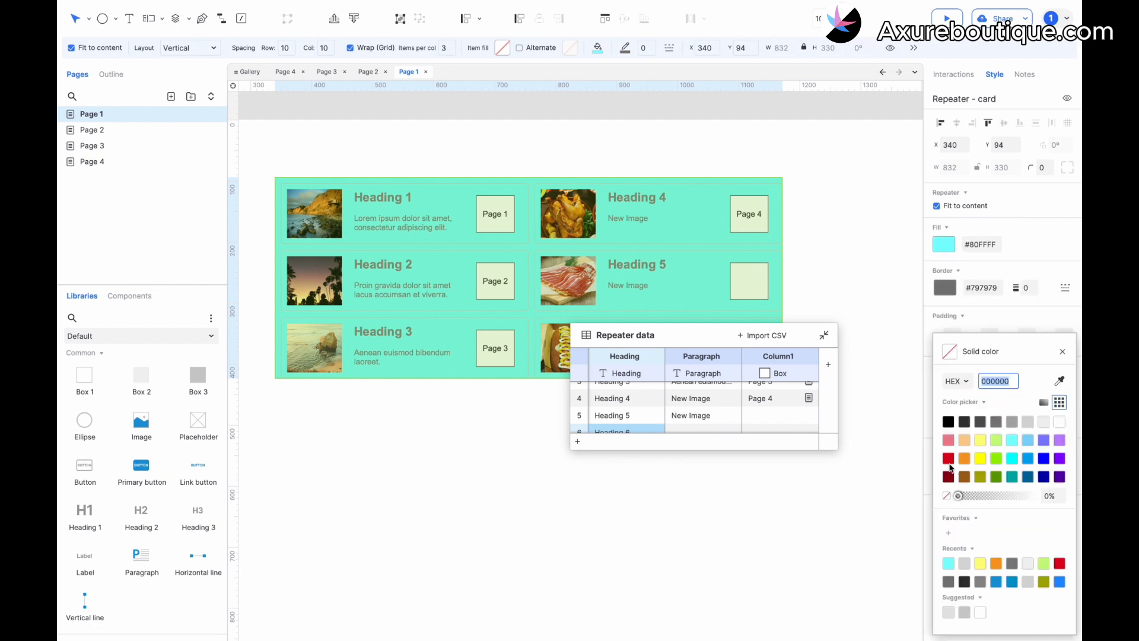
click(996, 459)
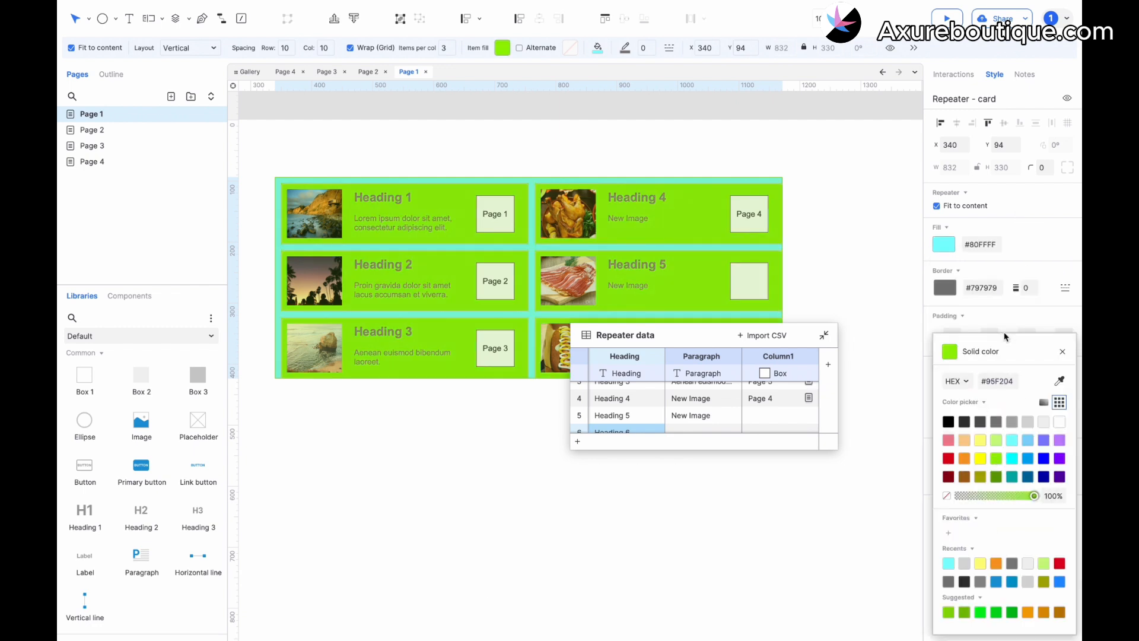
click(1063, 351)
Step: Set the grid's items per column to 2 and paginate the repeater with 3 items per page
click(1070, 425)
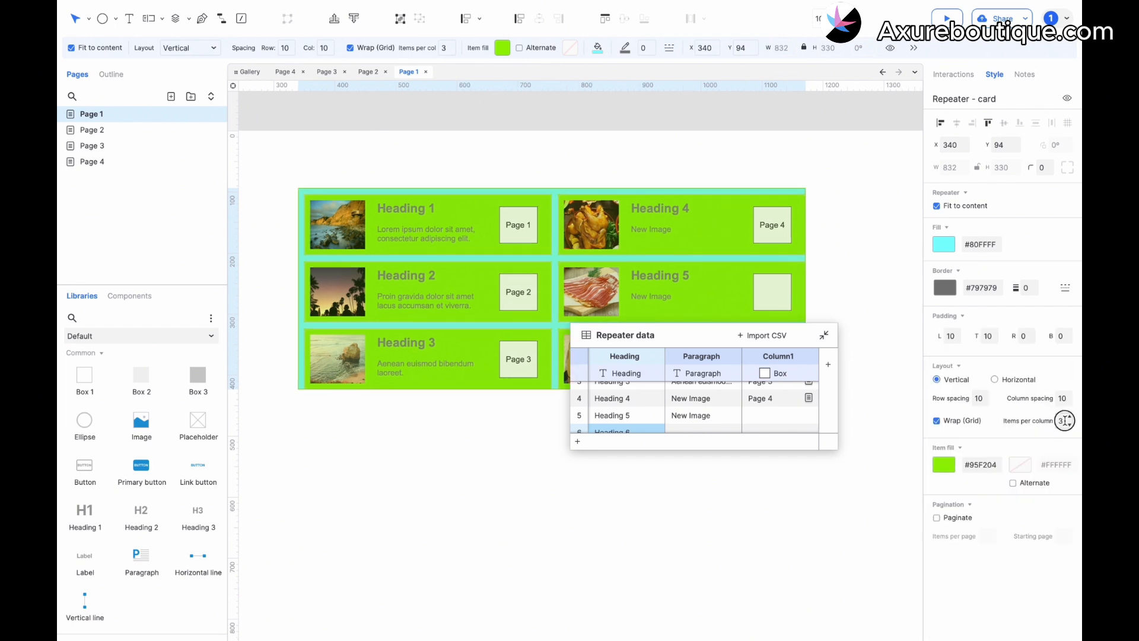
click(937, 518)
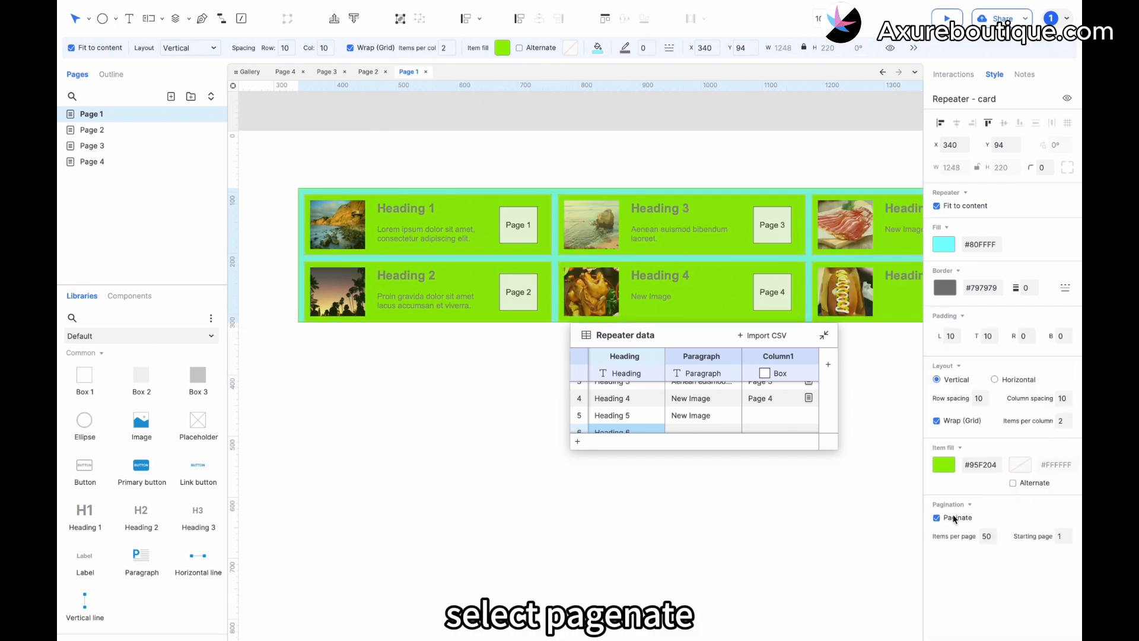
click(986, 536)
text(3)
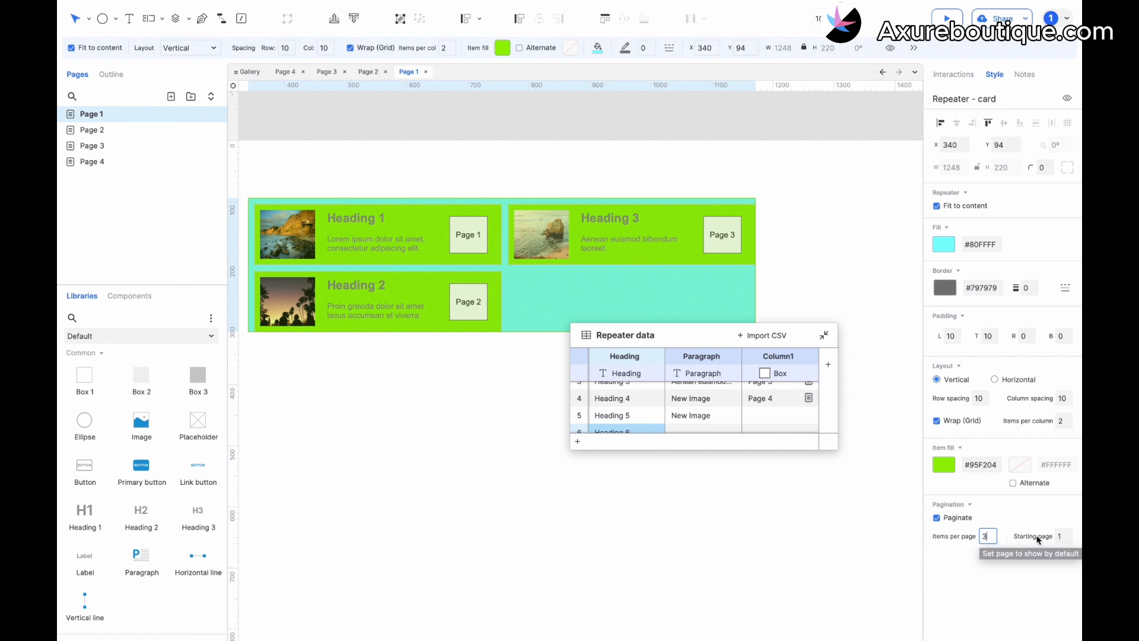
Step: Turn off the repeater's pagination, set the items per column to 3, and deselect the repeater
click(946, 521)
double_click(1062, 421)
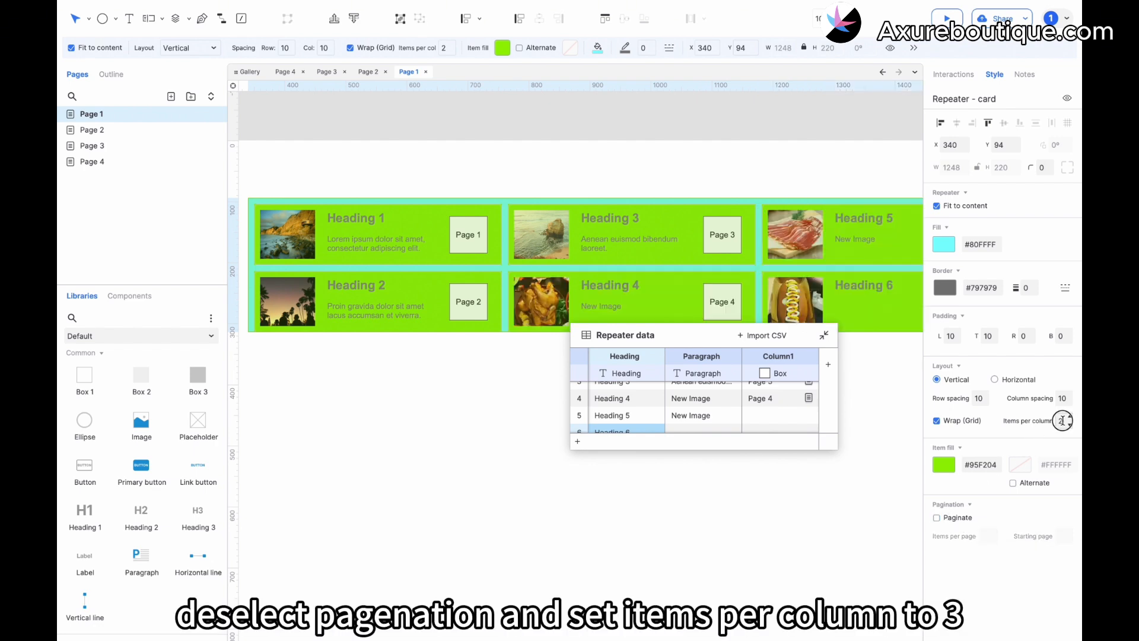
text(3)
click(877, 497)
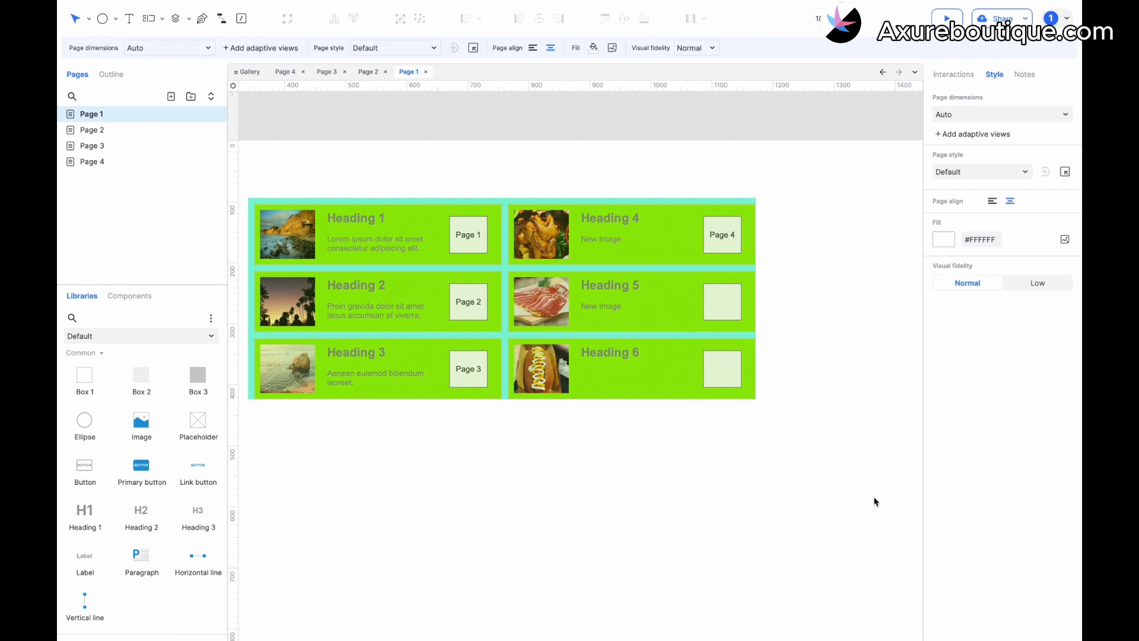
Step: Give the card repeater a border with a thickness of 4
click(683, 372)
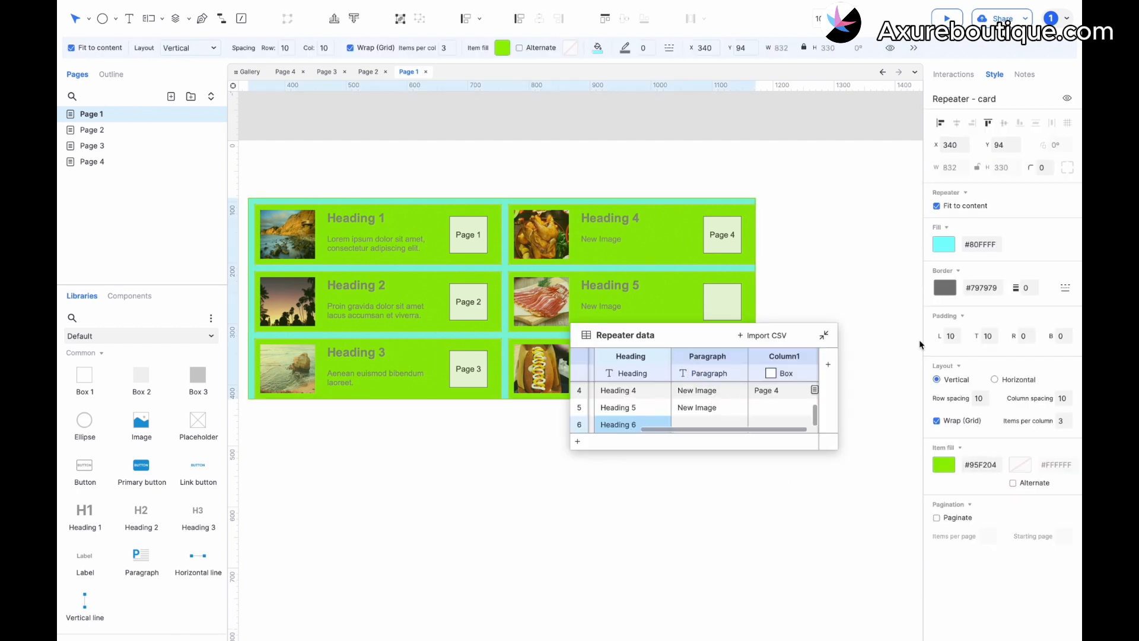
click(1035, 284)
click(1035, 285)
click(1035, 284)
click(1035, 284)
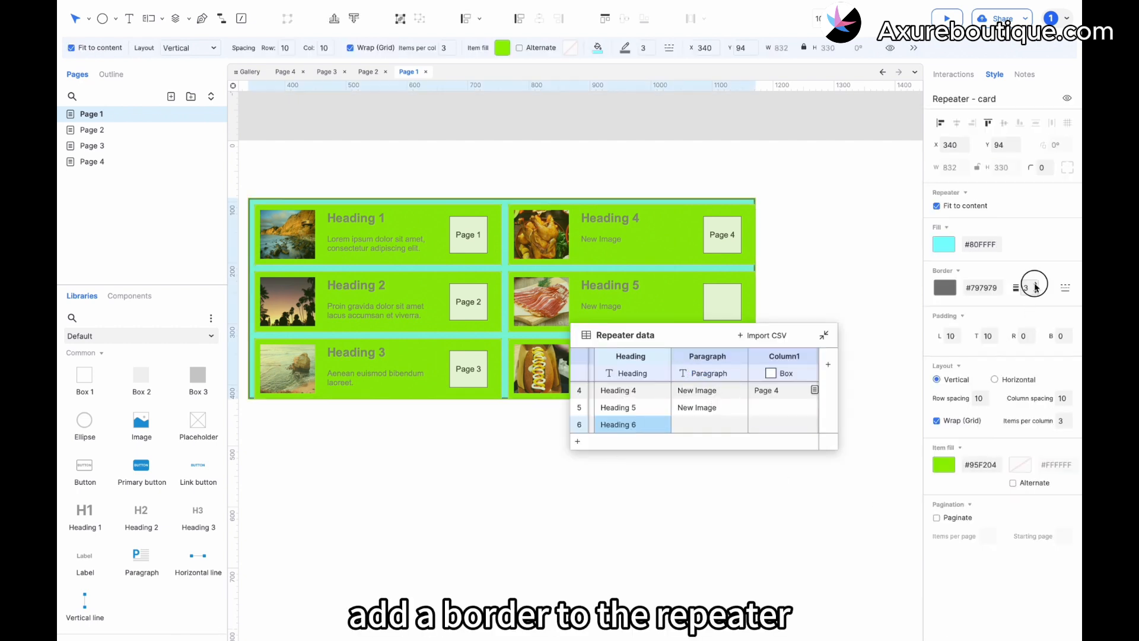
Step: Set the card repeater's right and bottom padding to 10
click(1025, 336)
text(10)
click(1061, 336)
text(10)
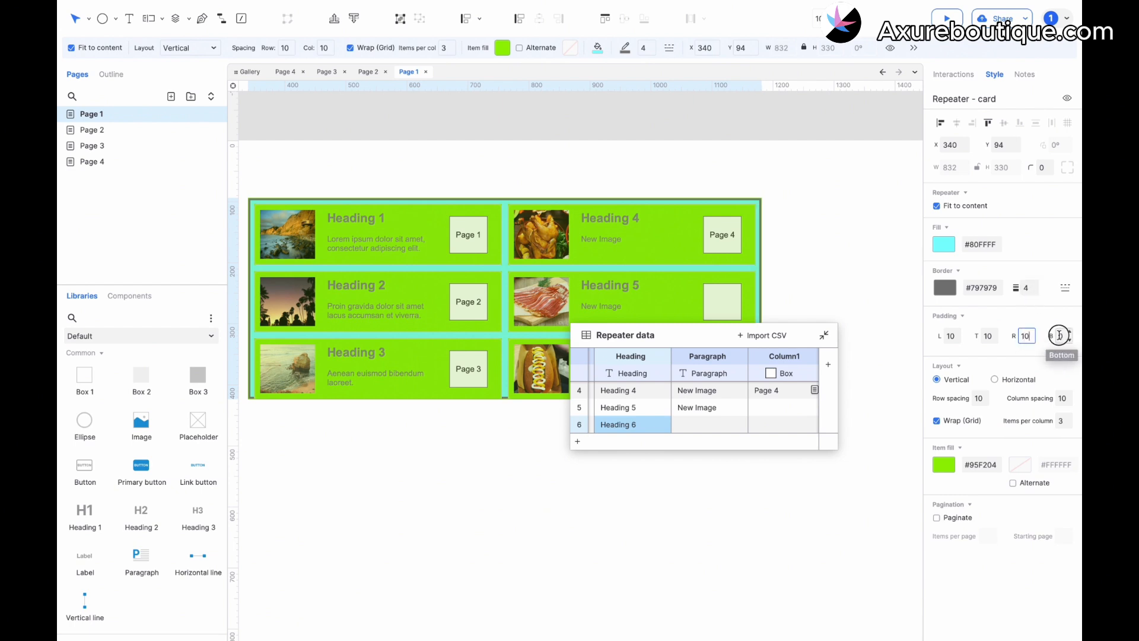
key(Return)
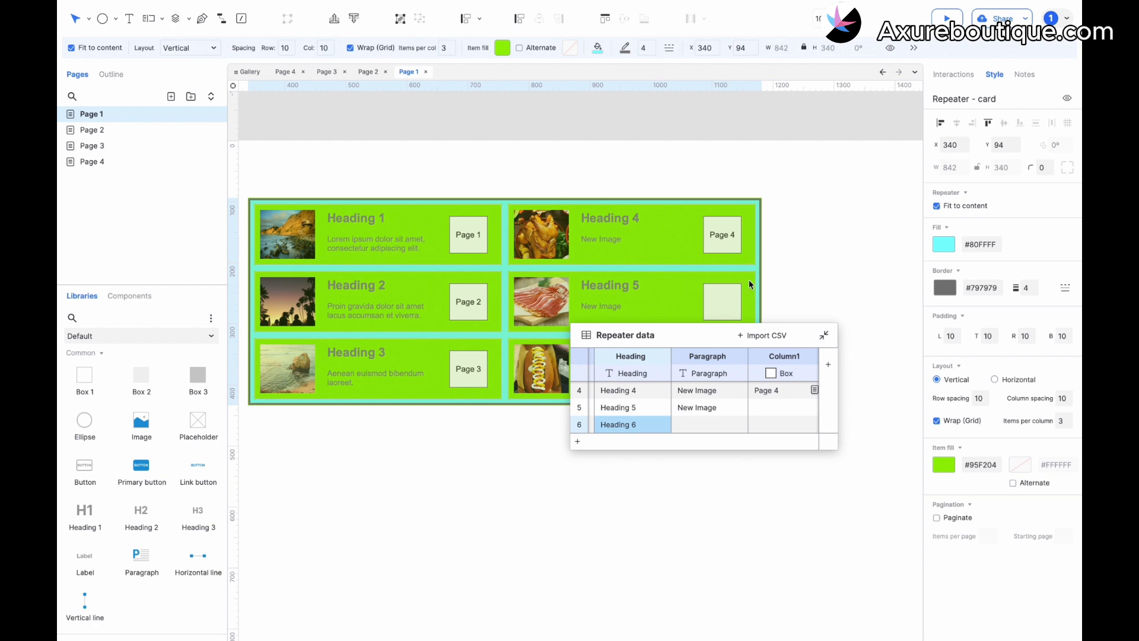
Step: Add a Click or tap interaction to the card template's box that opens a link to an external URL
drag(716, 329, 624, 475)
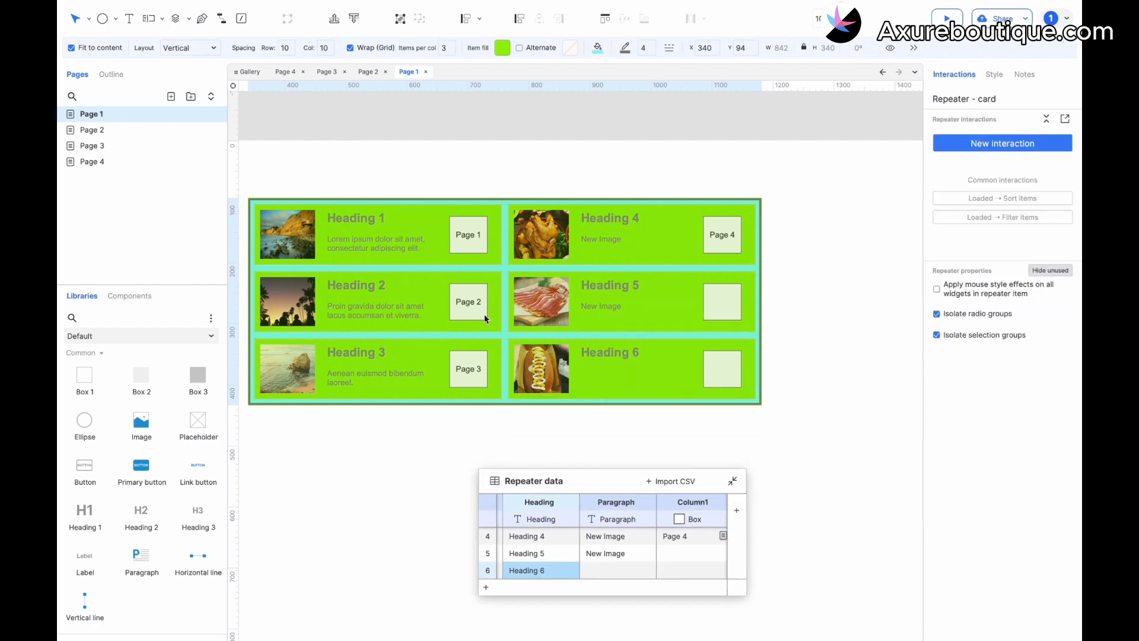
double_click(469, 237)
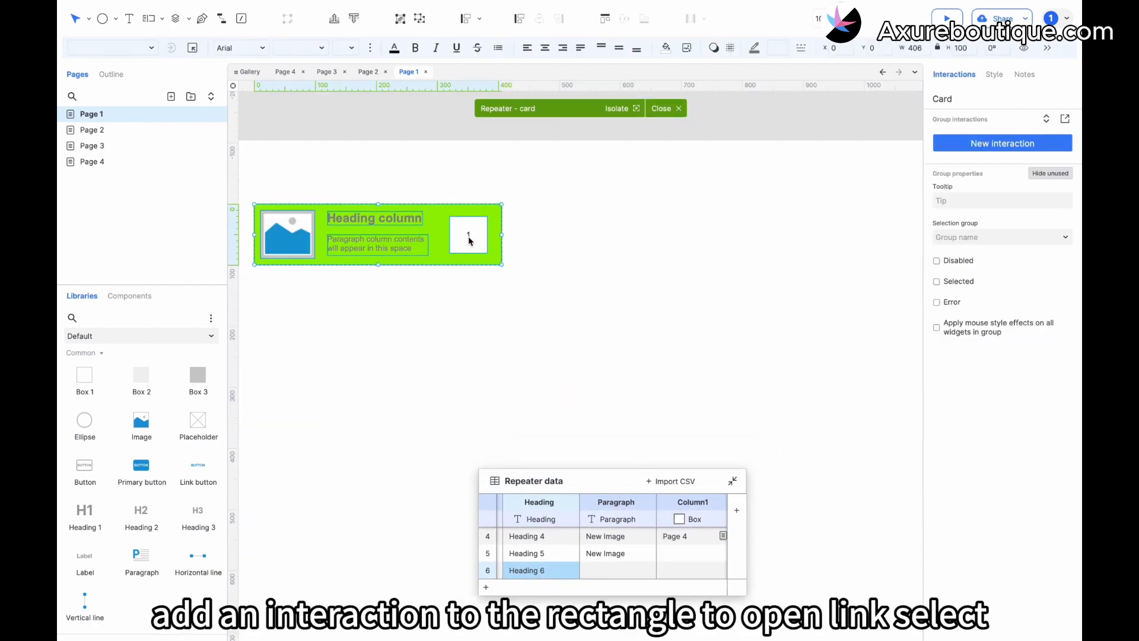
click(468, 237)
click(1003, 143)
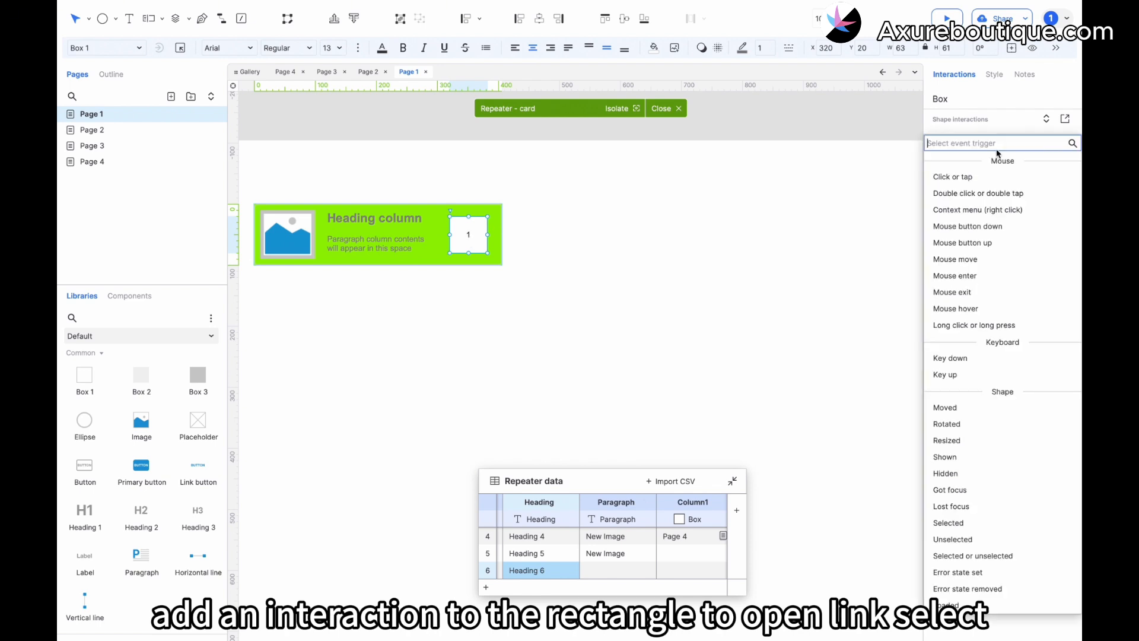
click(965, 174)
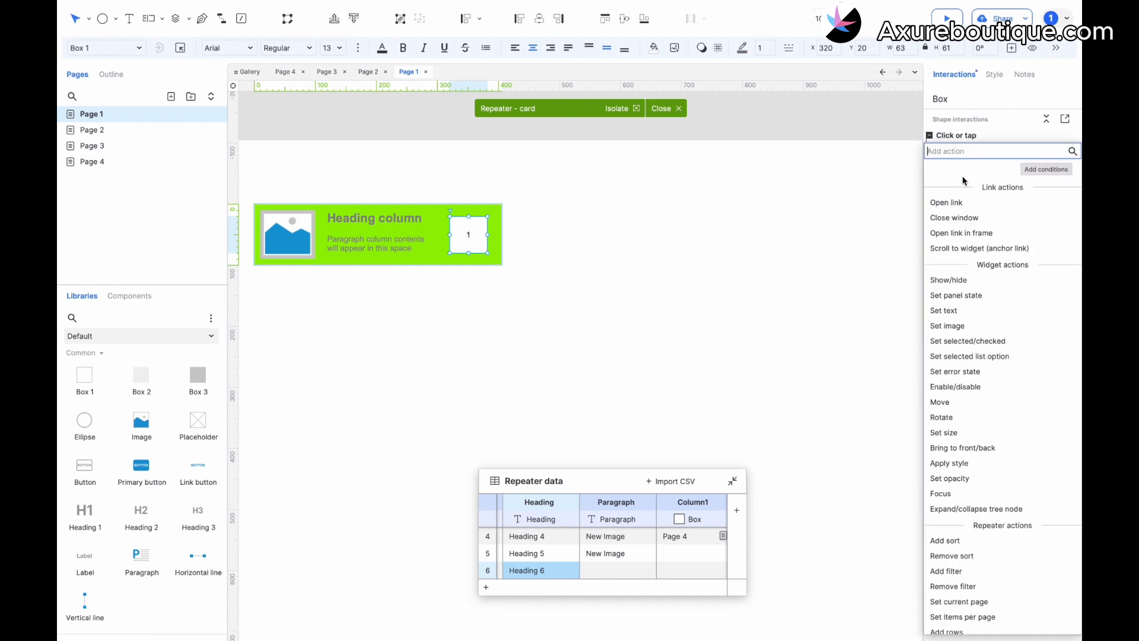
click(956, 202)
click(983, 286)
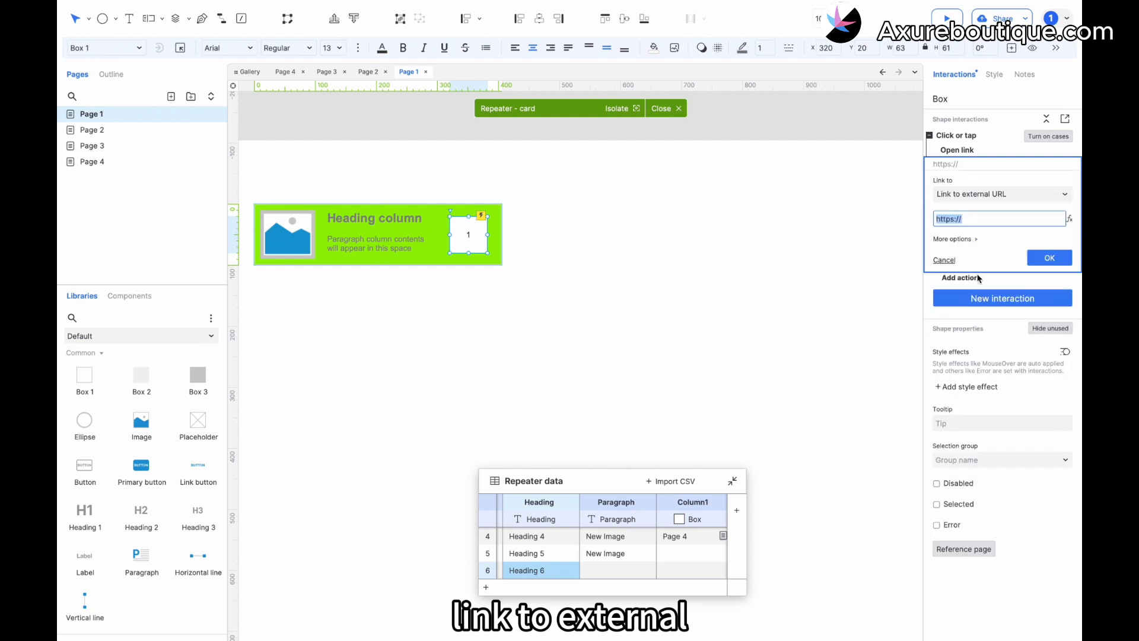
Step: Set the box's external link URL to the repeater expression [[Item.Column1]]
click(1069, 205)
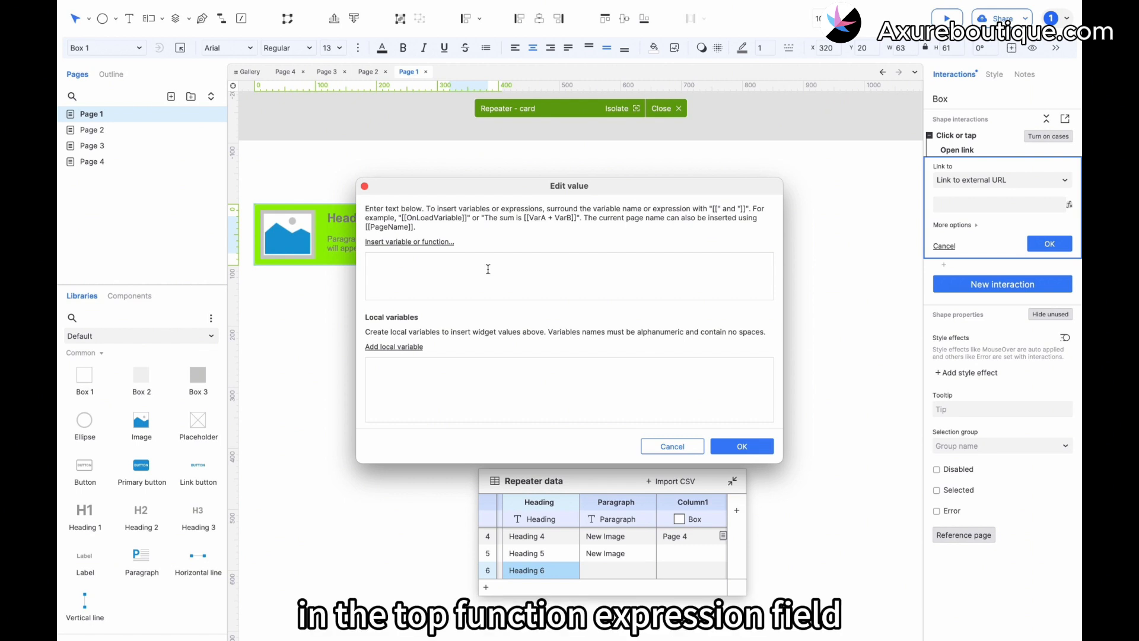
click(427, 243)
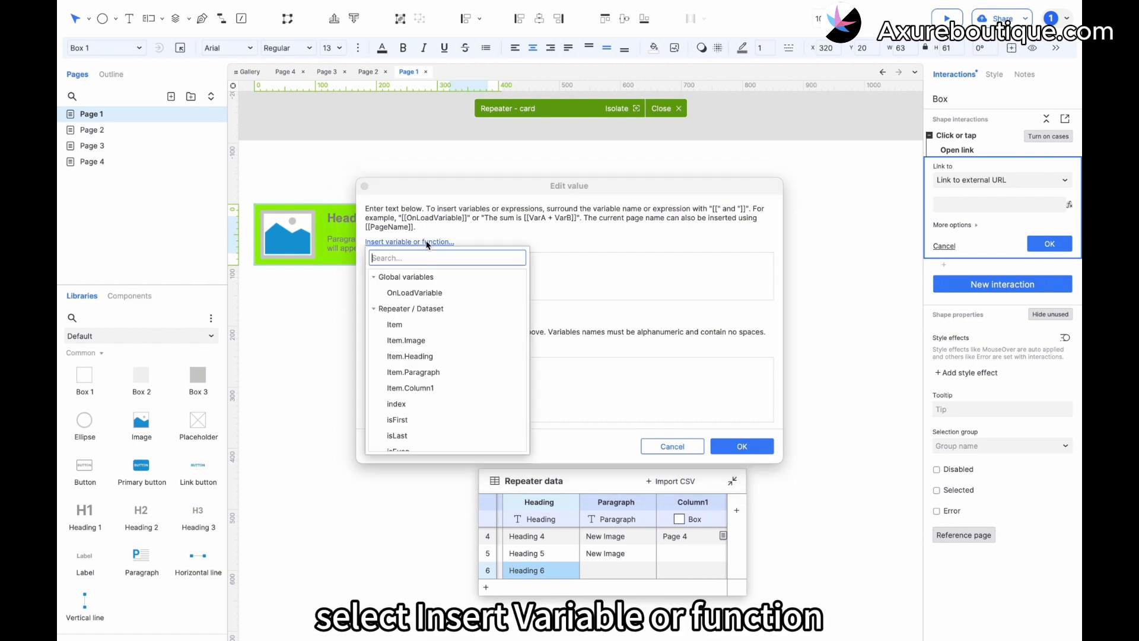
click(425, 389)
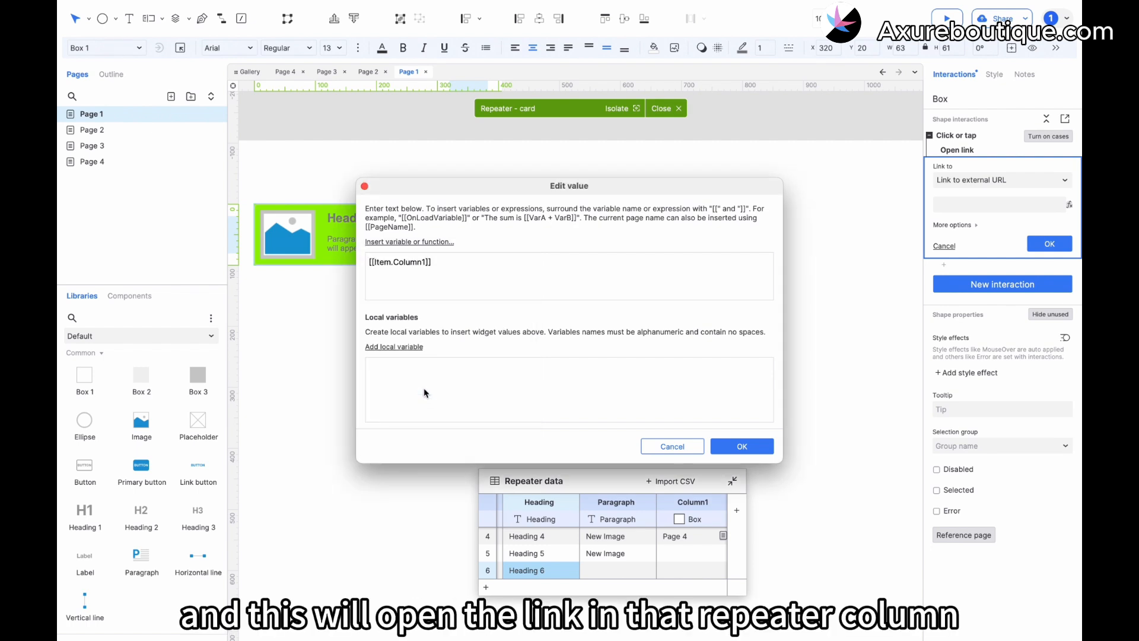
click(735, 449)
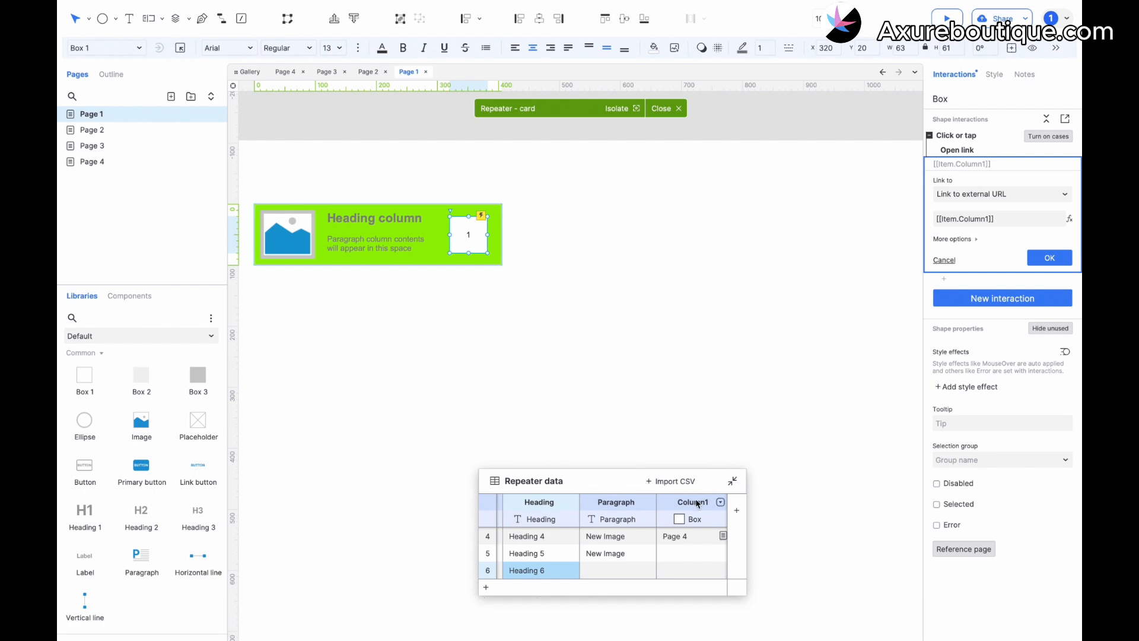
Step: Preview the prototype in the browser and test the Page 2, Page 1 and Page 3 card boxes, returning to the cards after each
click(947, 18)
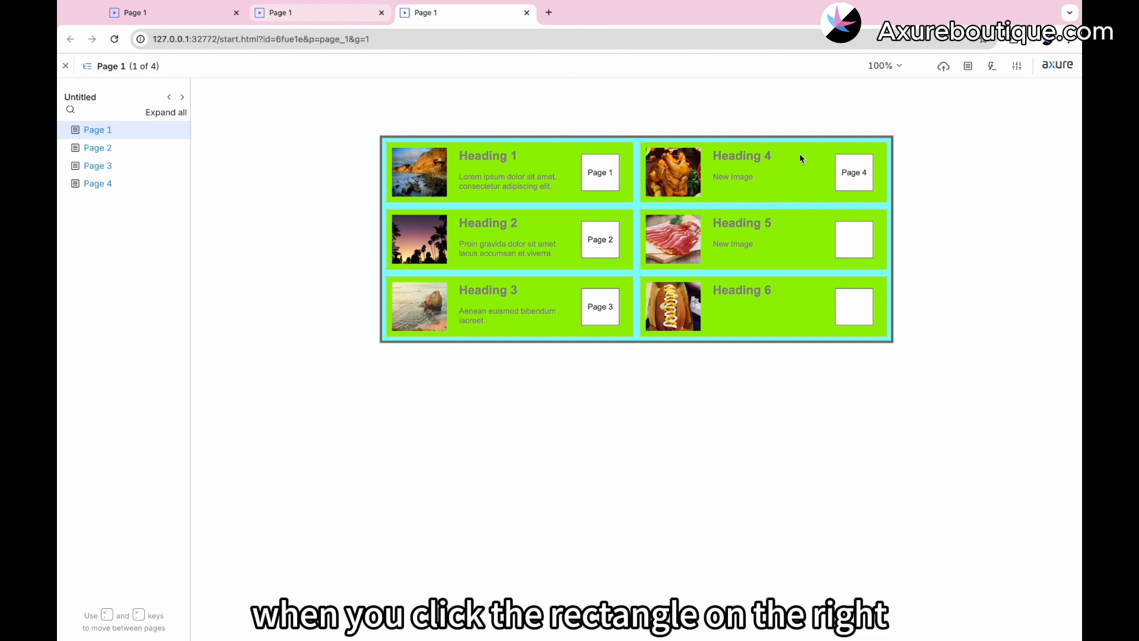
click(609, 240)
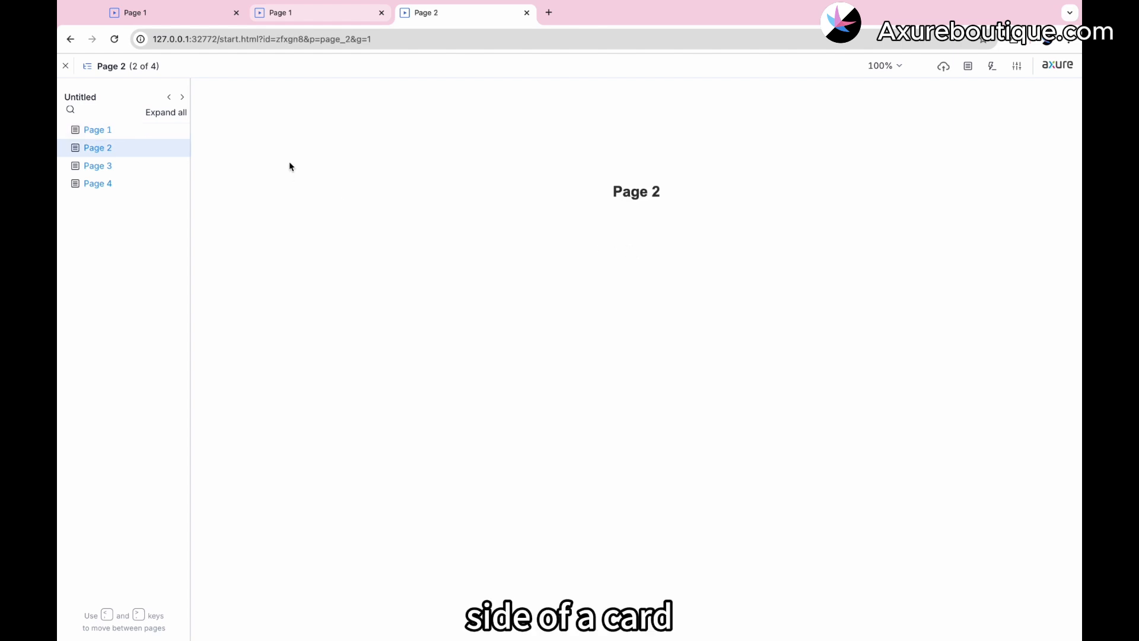
click(70, 39)
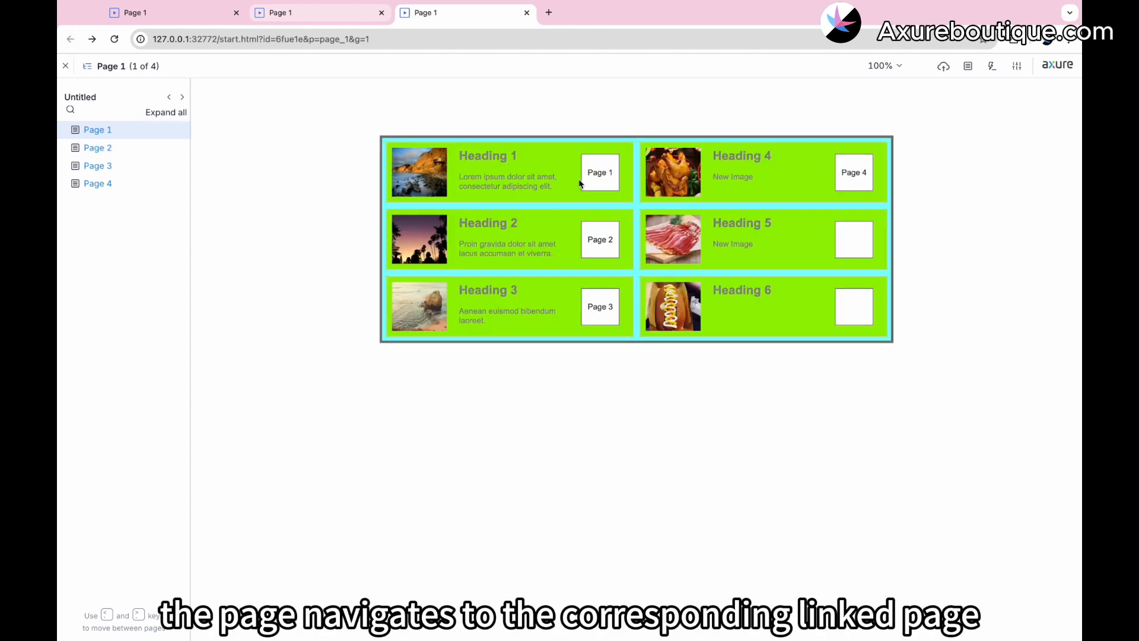
click(603, 174)
click(612, 291)
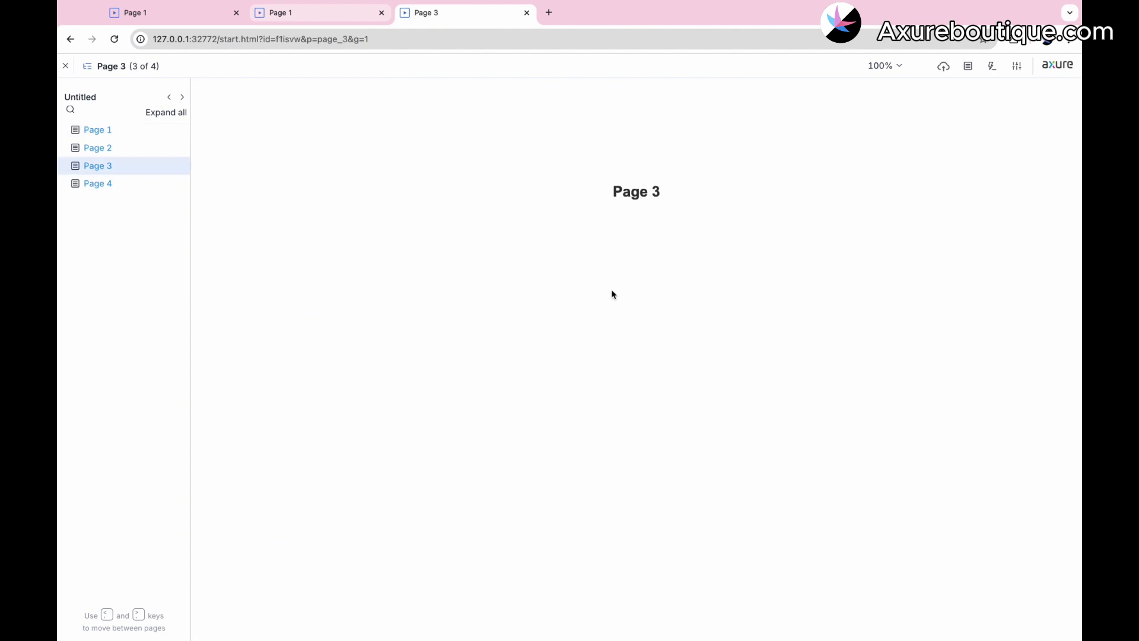
click(72, 42)
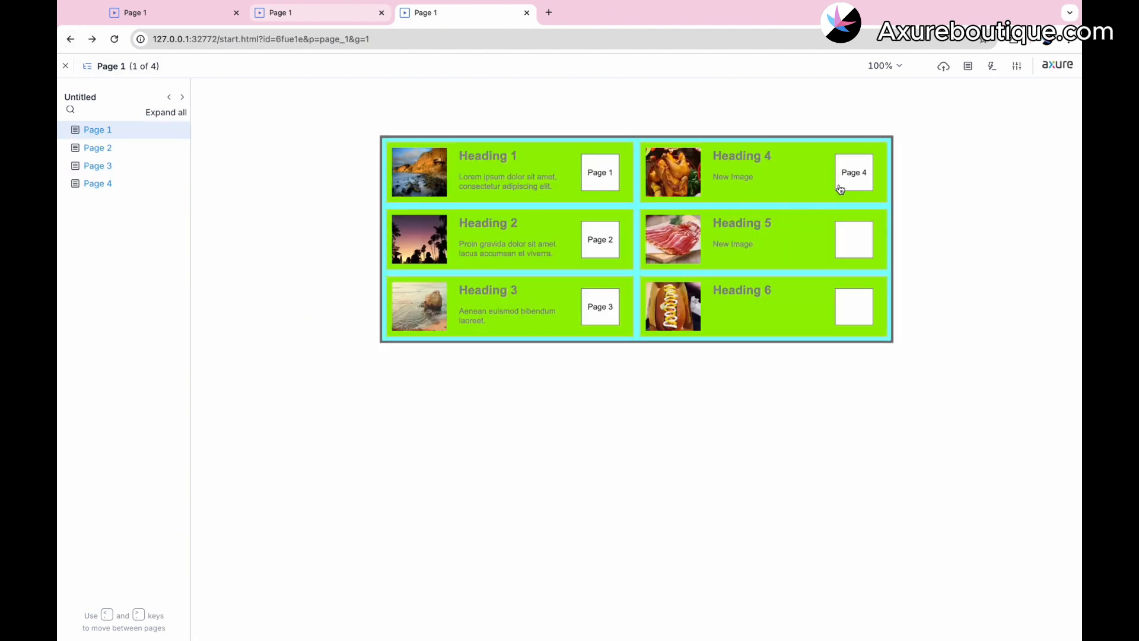